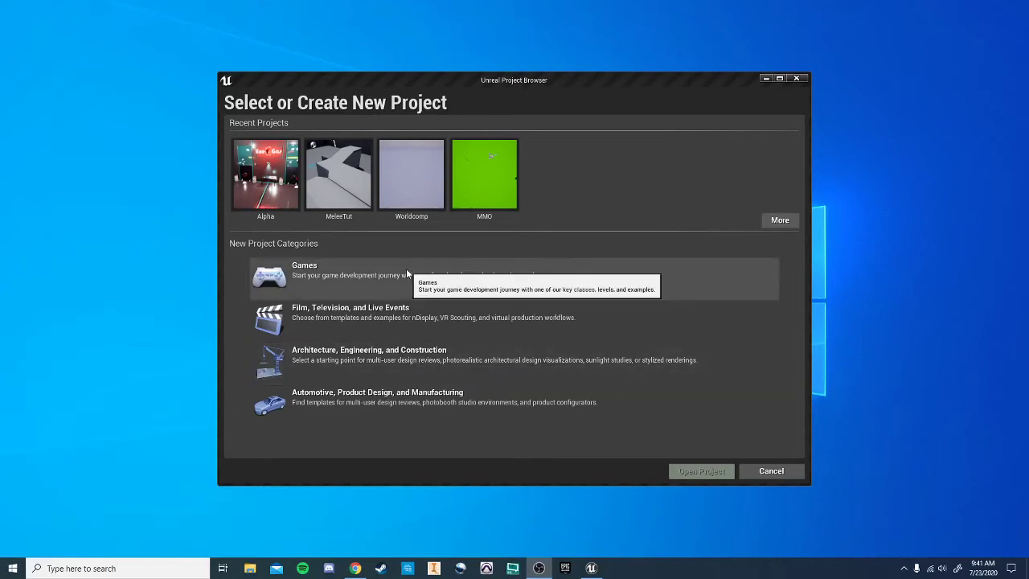
# Create a new Games project named GunTut from the Third Person template
pyautogui.click(407, 274)
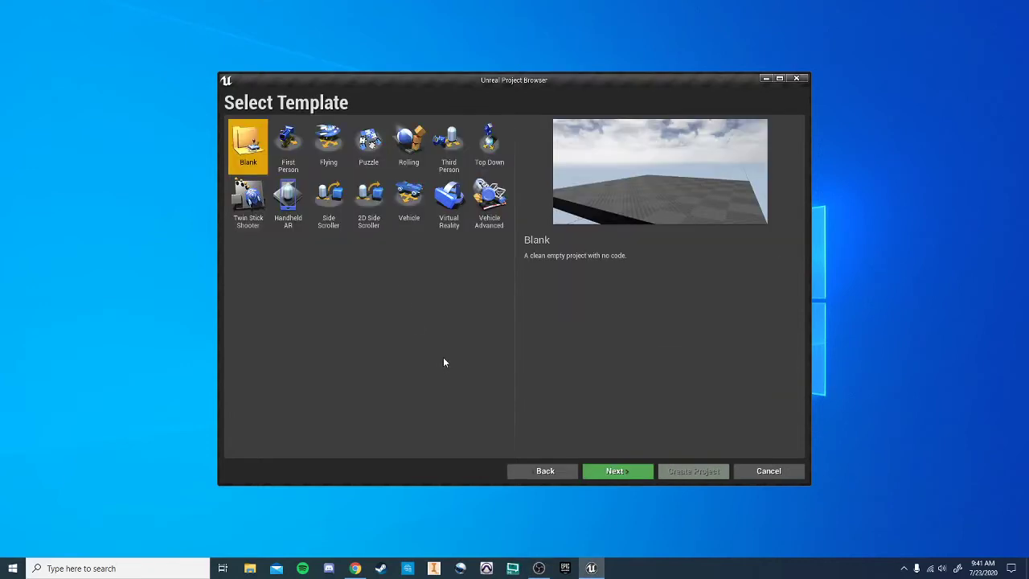
pyautogui.doubleClick(448, 158)
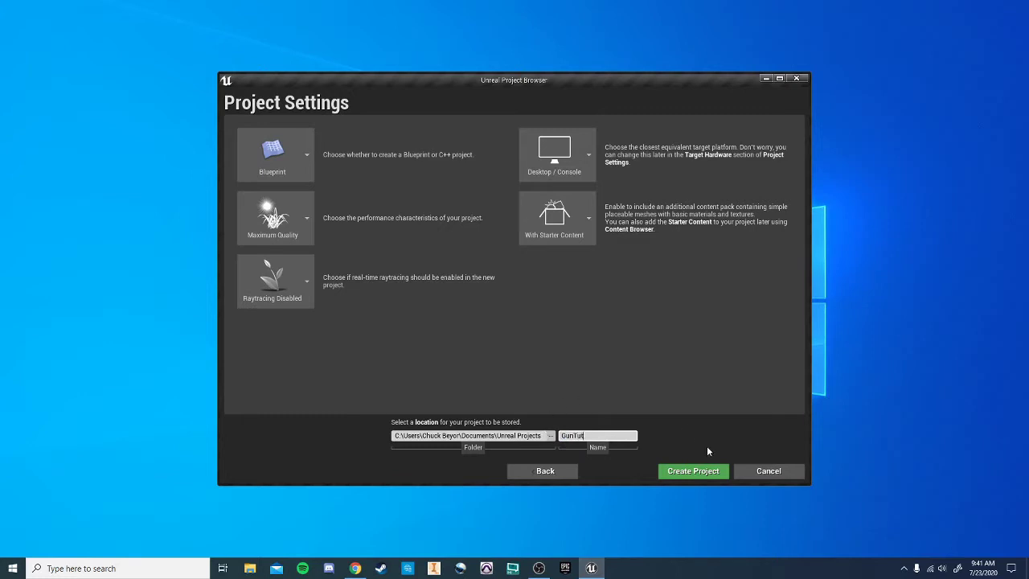
pyautogui.click(696, 471)
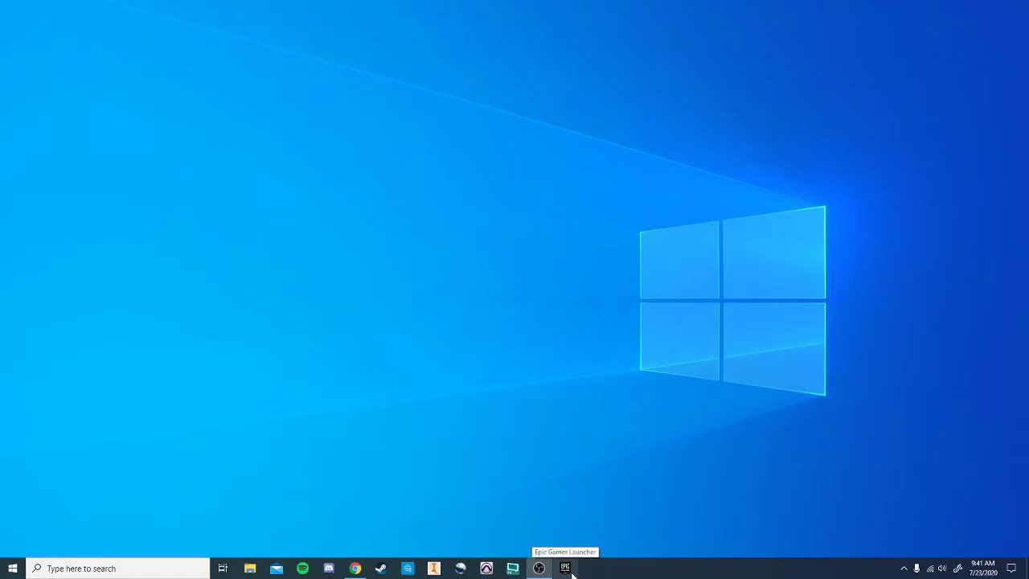
# Switch to the Epic Games Launcher and add the FPS Weapon Bundle from the library vault to the GunTut project
pyautogui.click(565, 569)
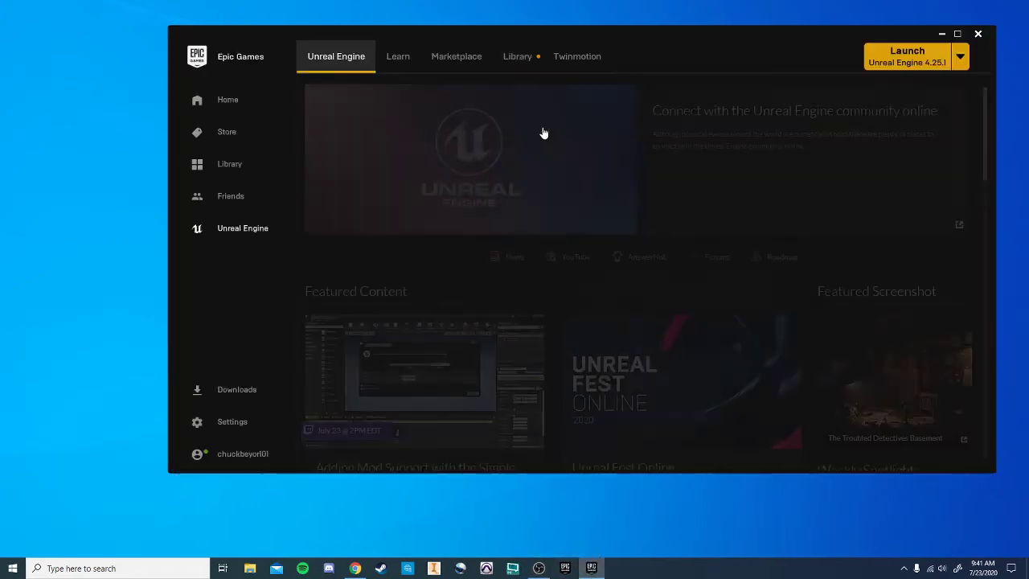
pyautogui.click(524, 61)
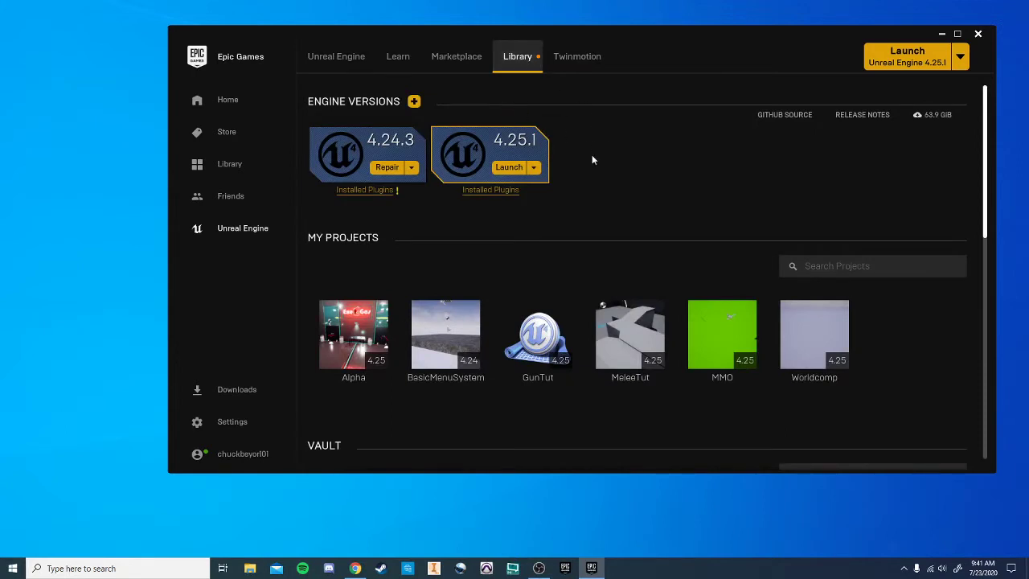
pyautogui.scroll(-1, 592, 160)
pyautogui.scroll(1, 592, 160)
pyautogui.click(452, 62)
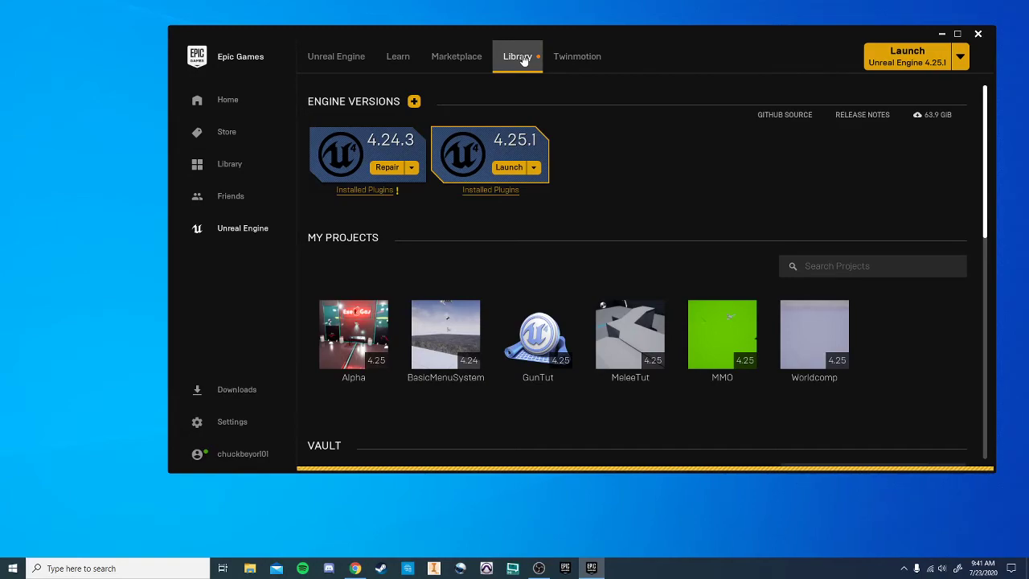
pyautogui.scroll(-3, 594, 143)
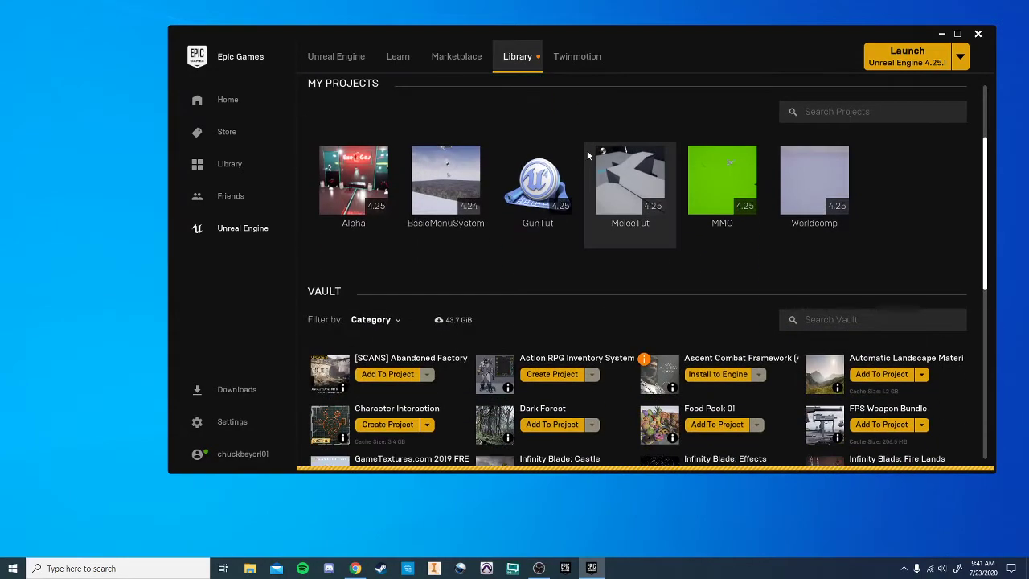
pyautogui.scroll(-2, 636, 328)
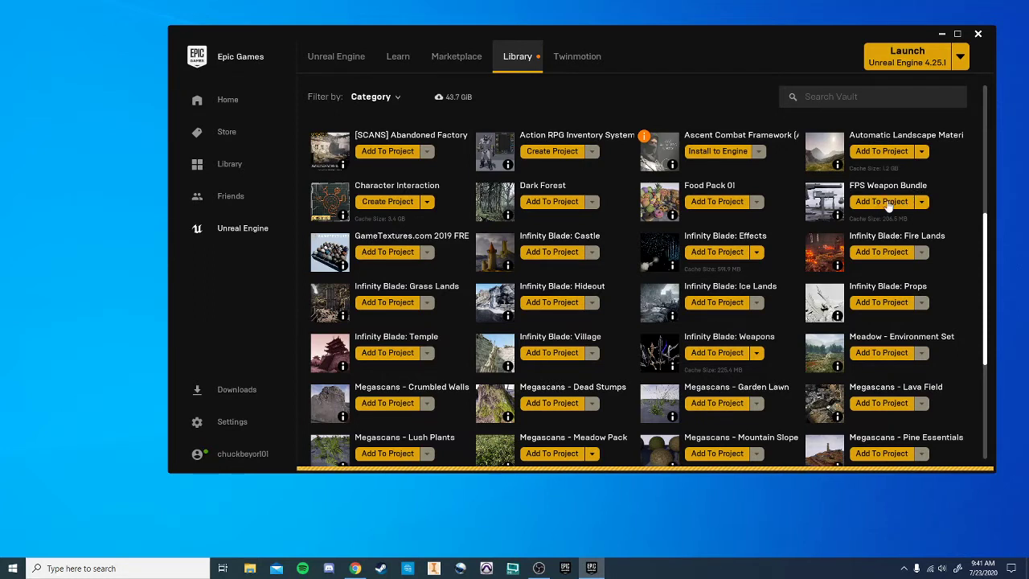
pyautogui.click(884, 201)
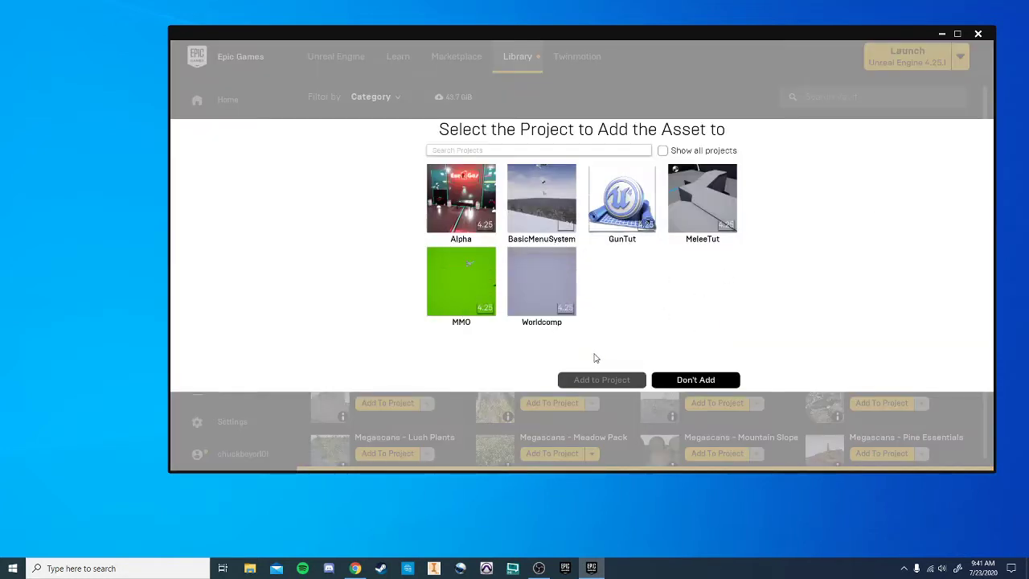
pyautogui.click(623, 205)
pyautogui.click(620, 379)
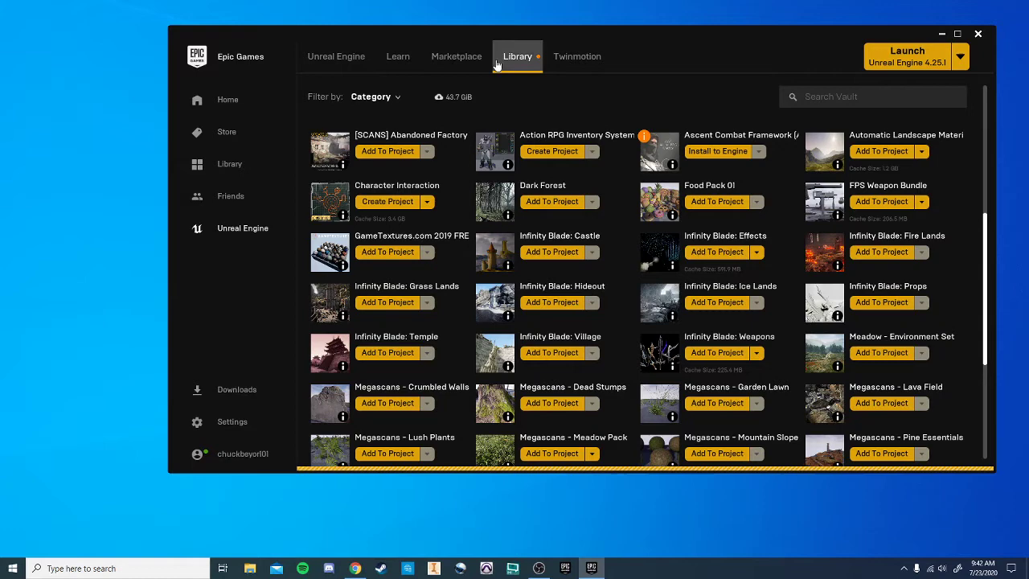
# Open the GunTut project and its ThirdPersonCharacter blueprint from the Blueprints folder
pyautogui.scroll(4, 540, 121)
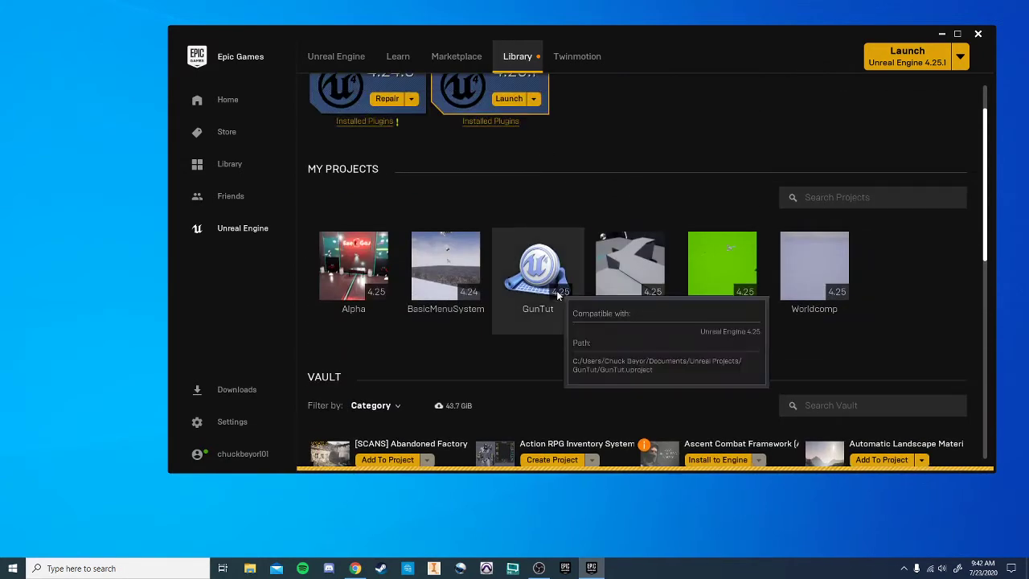
pyautogui.doubleClick(558, 296)
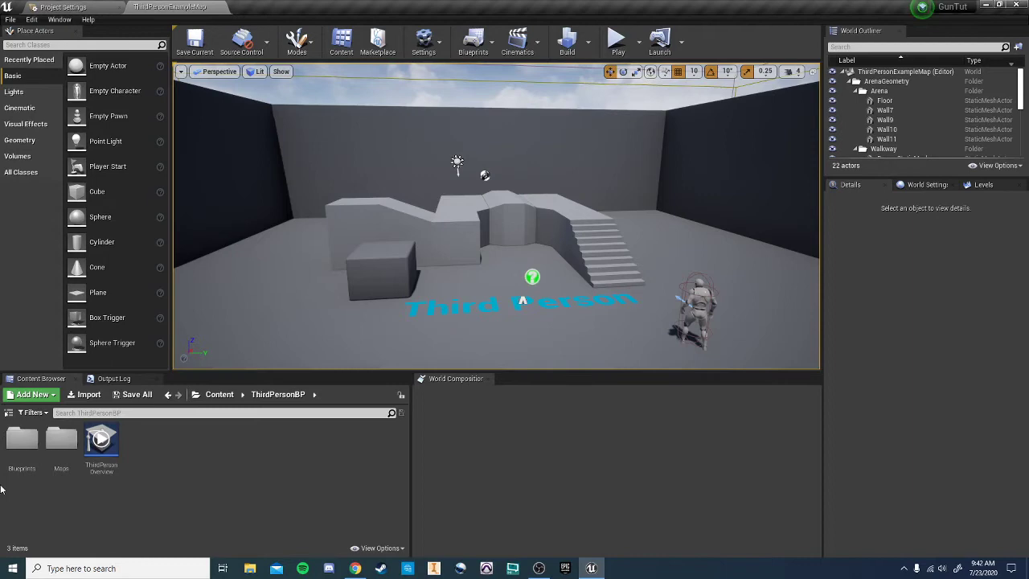
pyautogui.doubleClick(22, 438)
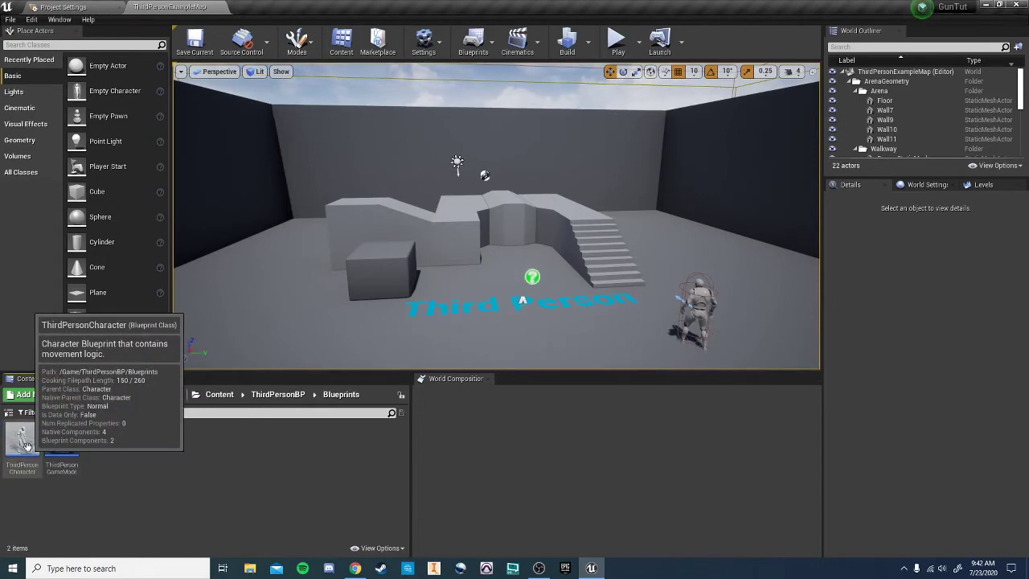
pyautogui.doubleClick(29, 452)
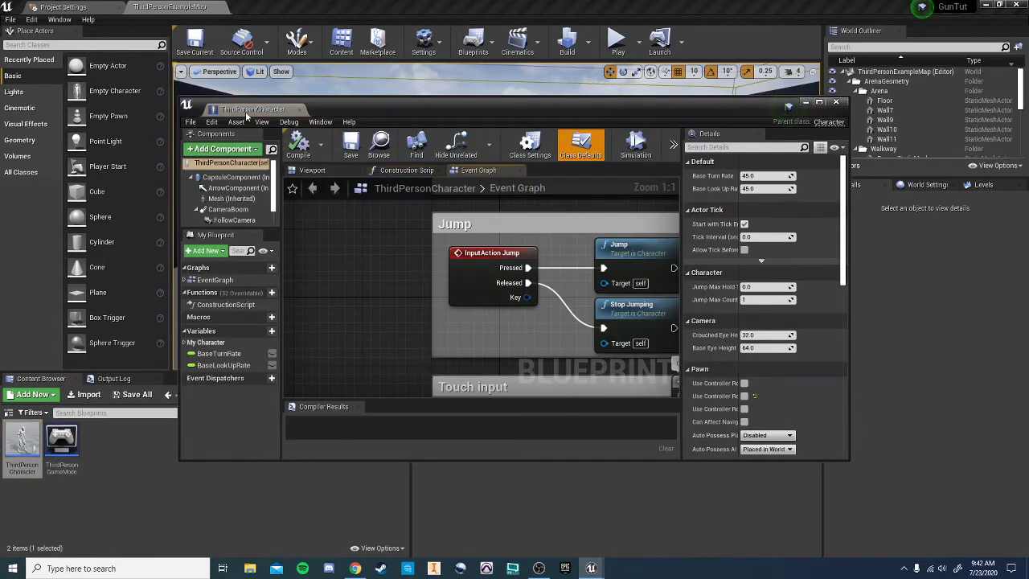
# Dock the ThirdPersonCharacter editor in the main window without the Project Settings and show the character's 3D viewport
pyautogui.moveTo(246, 110); pyautogui.dragTo(270, 10)
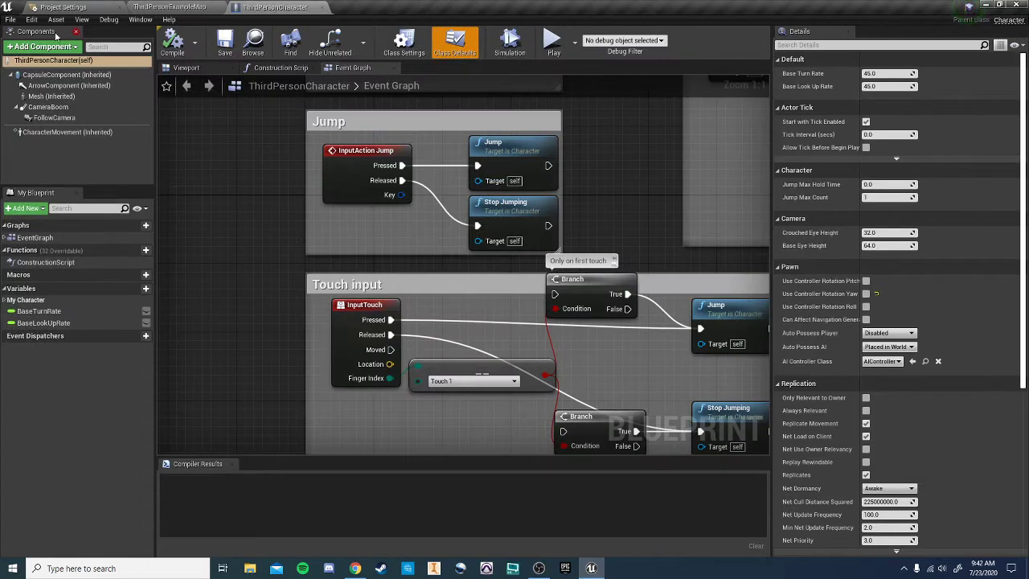
pyautogui.click(118, 6)
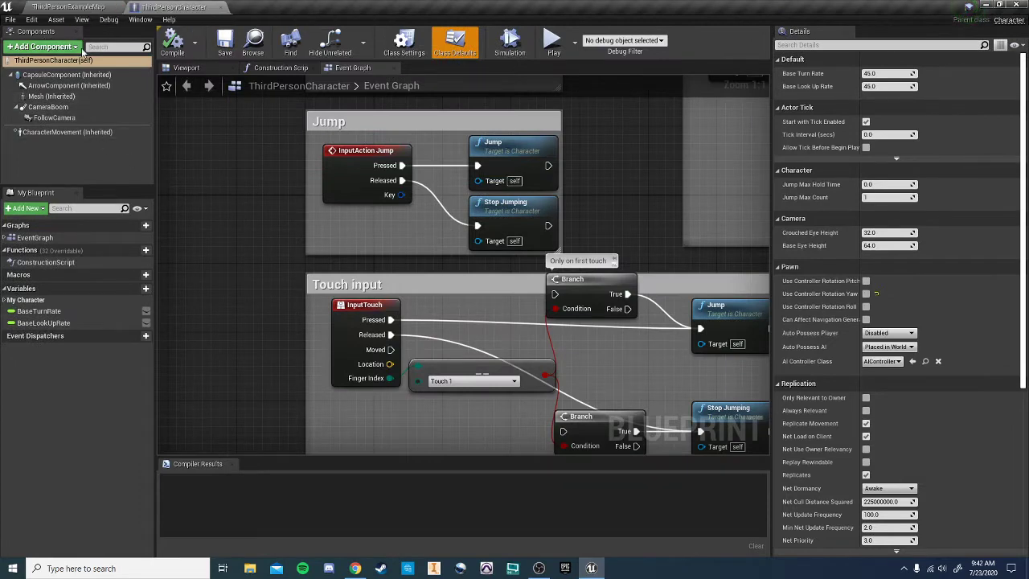
pyautogui.click(187, 68)
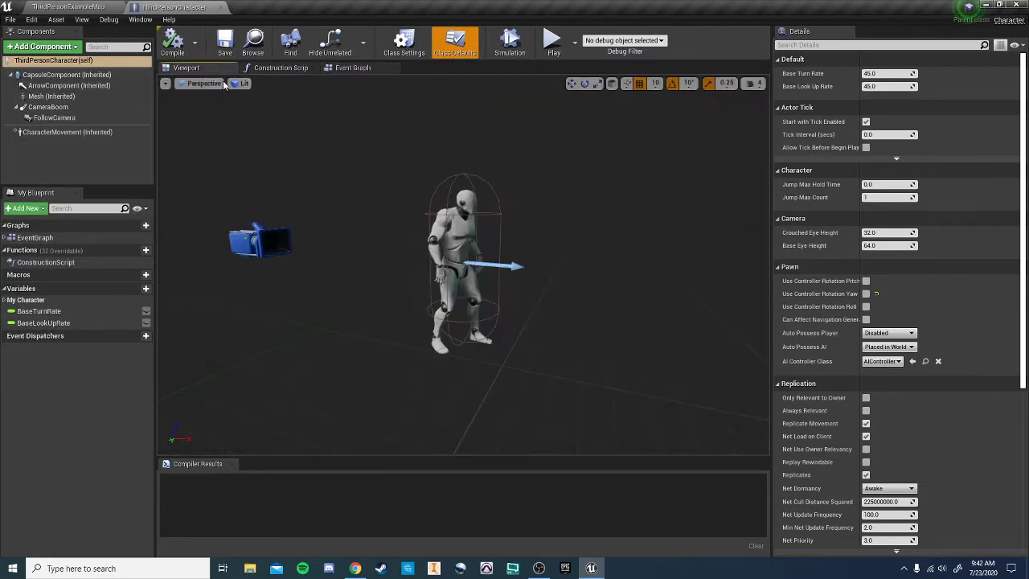
pyautogui.click(55, 101)
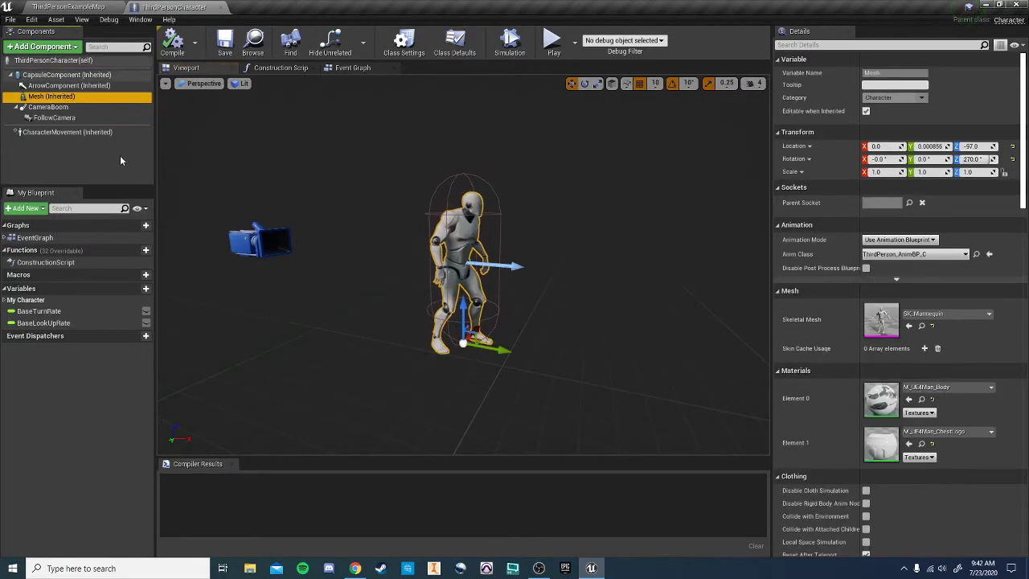
pyautogui.rightClick(66, 99)
pyautogui.click(64, 97)
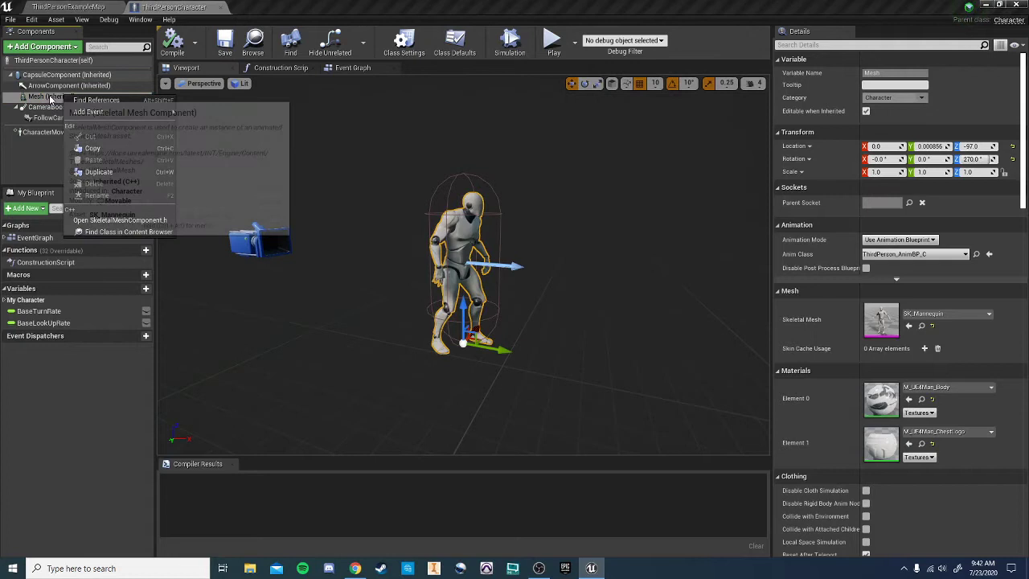
pyautogui.click(51, 47)
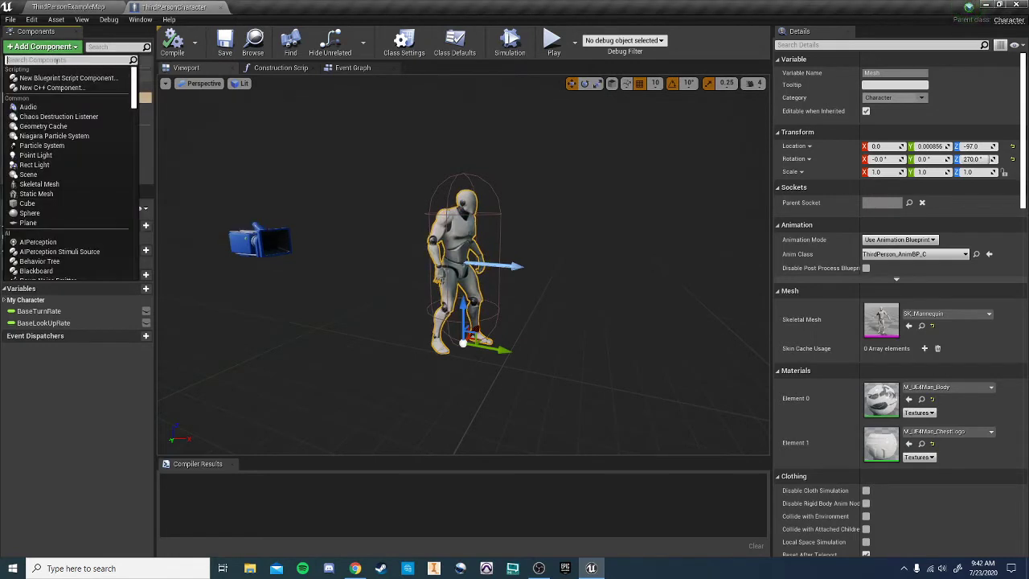
pyautogui.click(70, 186)
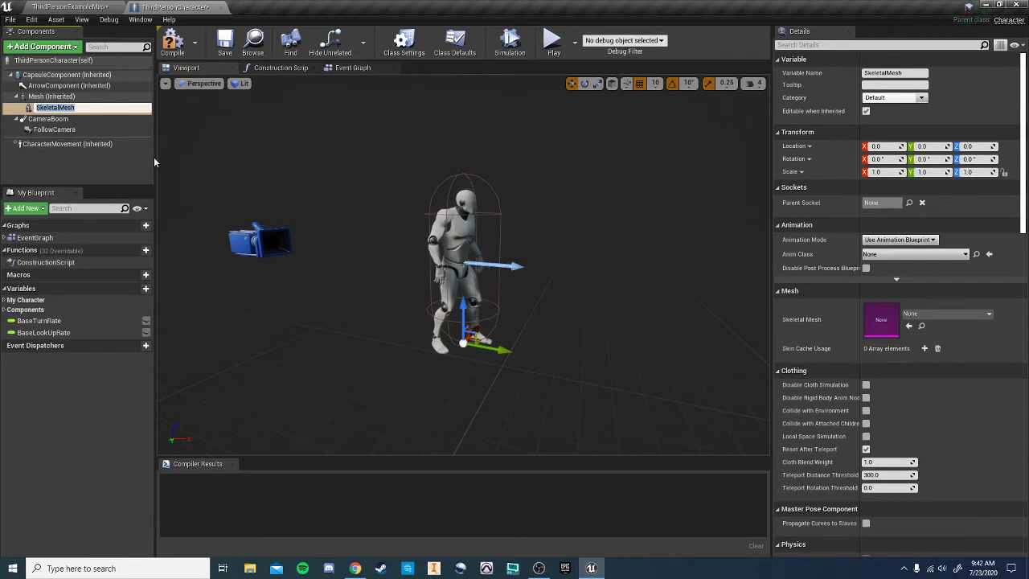
pyautogui.write('Gun')
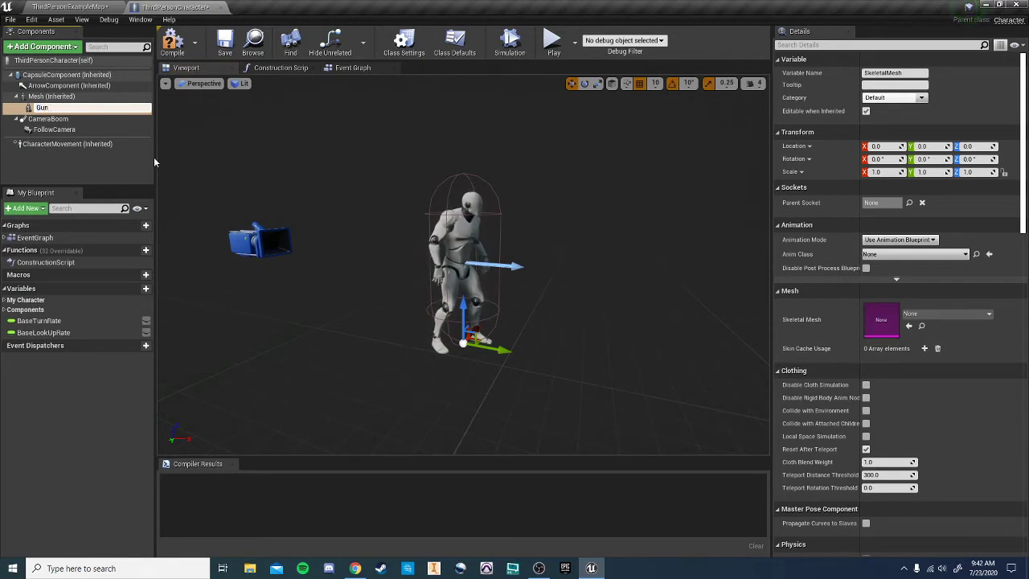
pyautogui.click(22, 109)
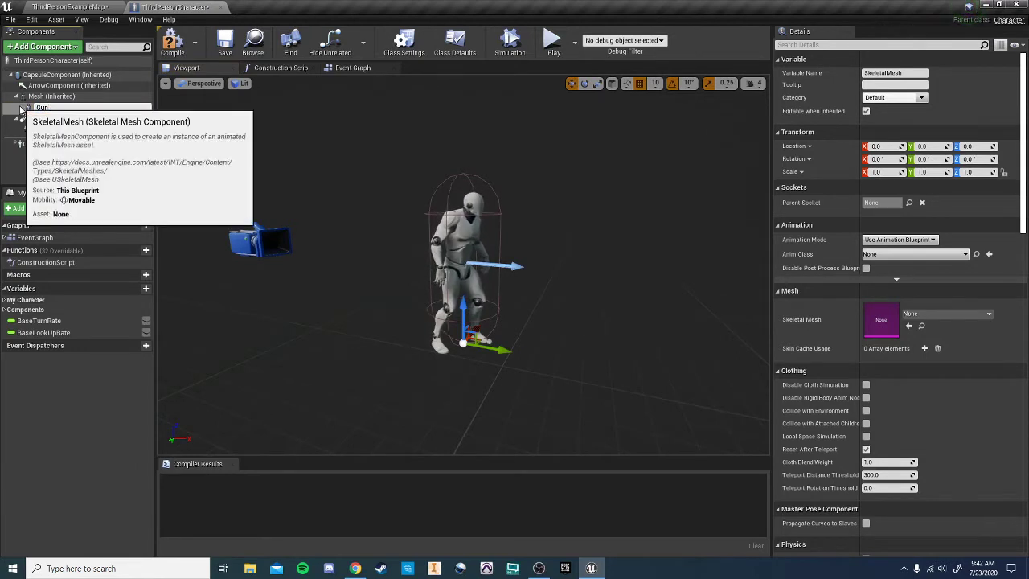
pyautogui.rightClick(44, 108)
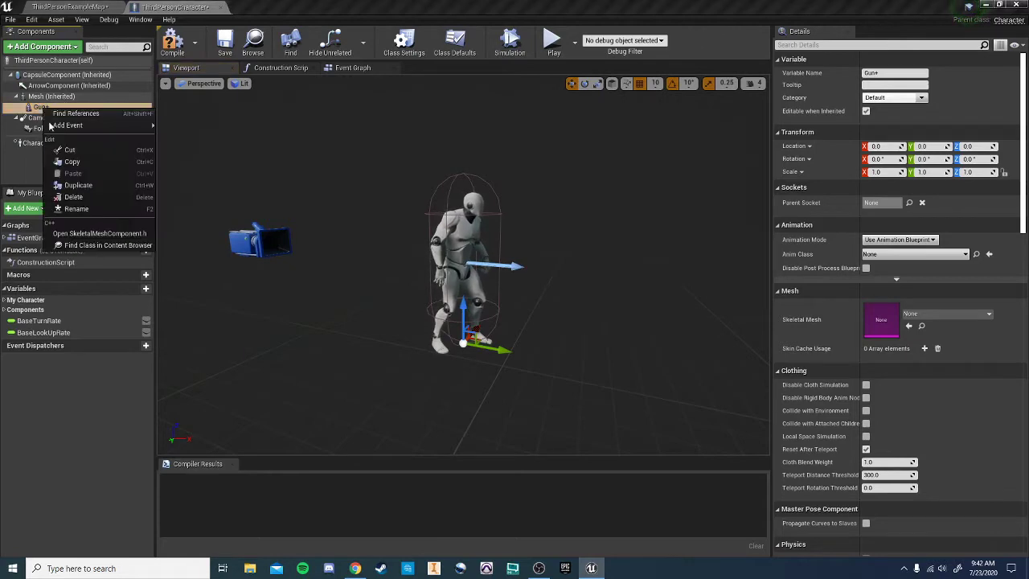
pyautogui.click(69, 202)
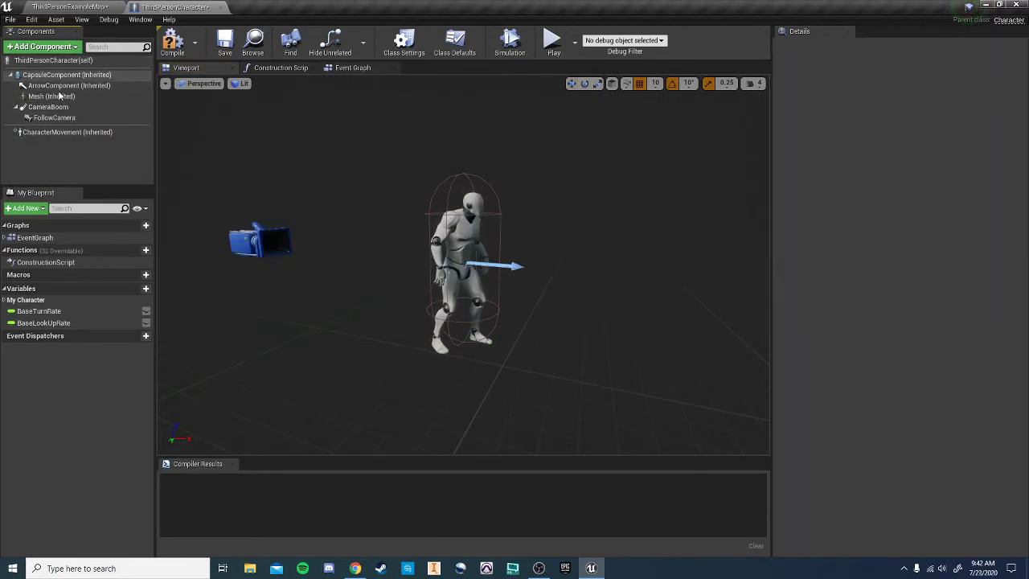
# Add a Skeletal Mesh component named Gun as a child of the character's Mesh component
pyautogui.click(65, 97)
pyautogui.click(44, 46)
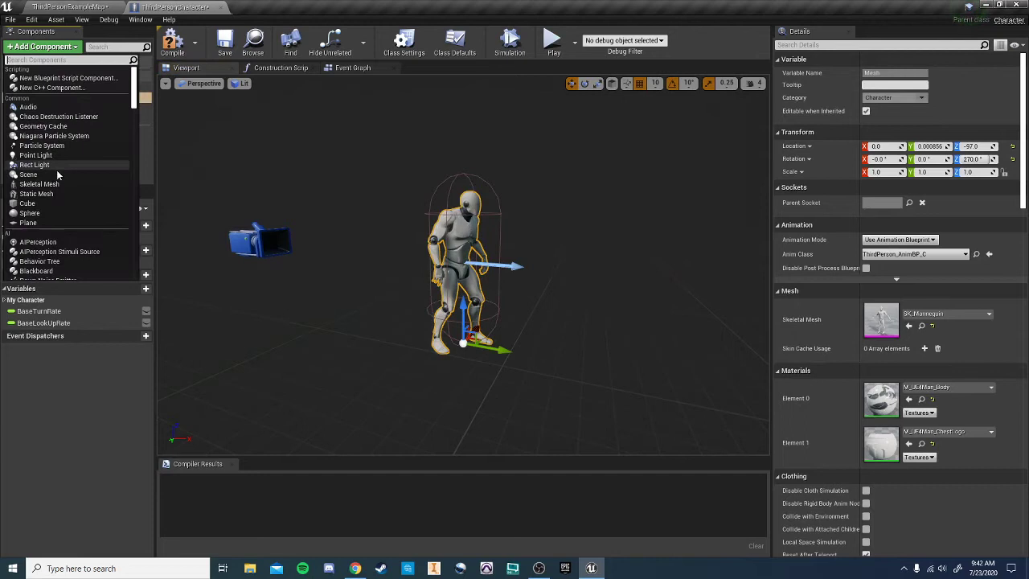
pyautogui.click(57, 184)
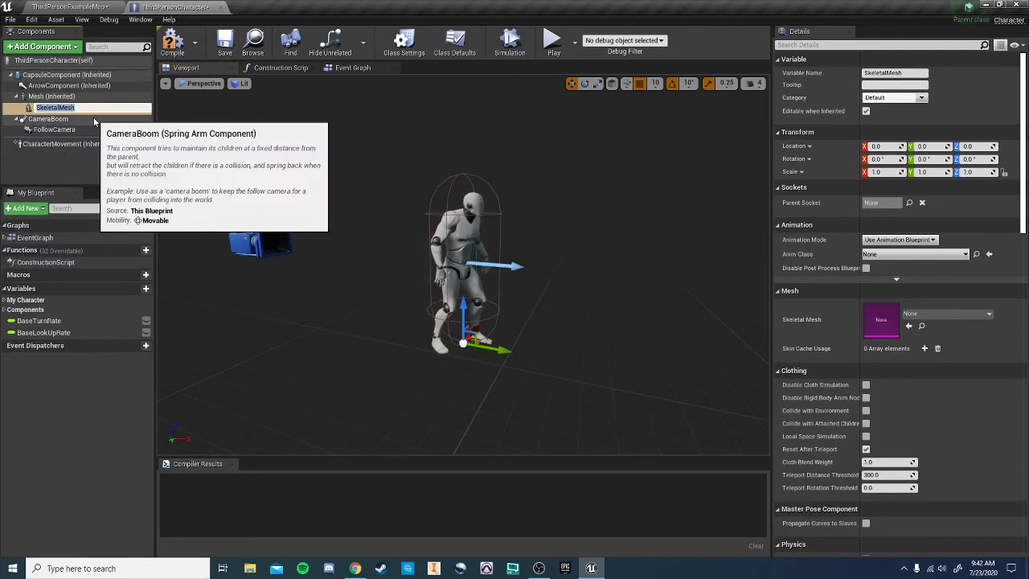
pyautogui.write('Gun')
pyautogui.press('Return')
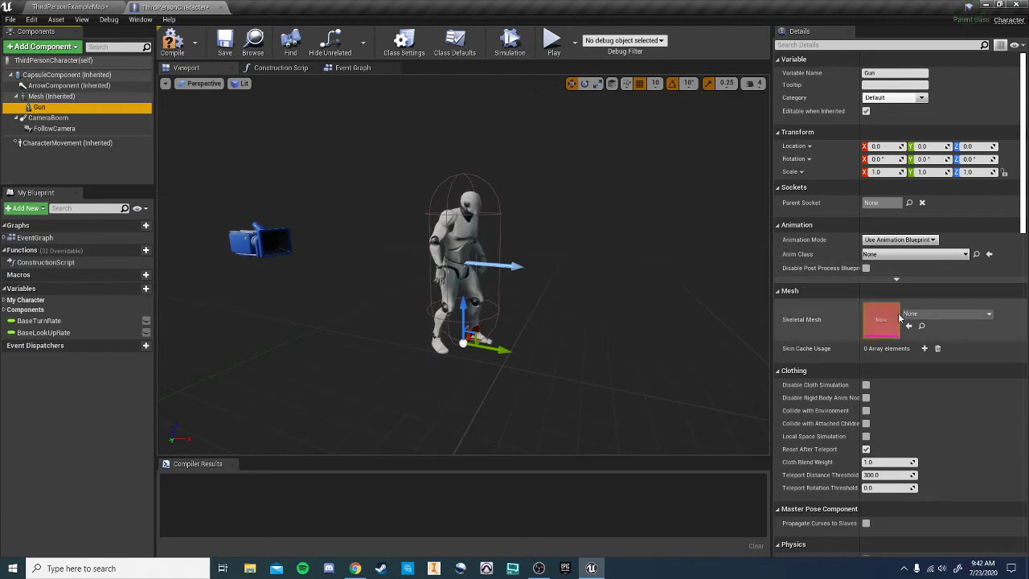
# Assign the SK_AR4_X skeletal mesh to the Gun component
pyautogui.click(932, 314)
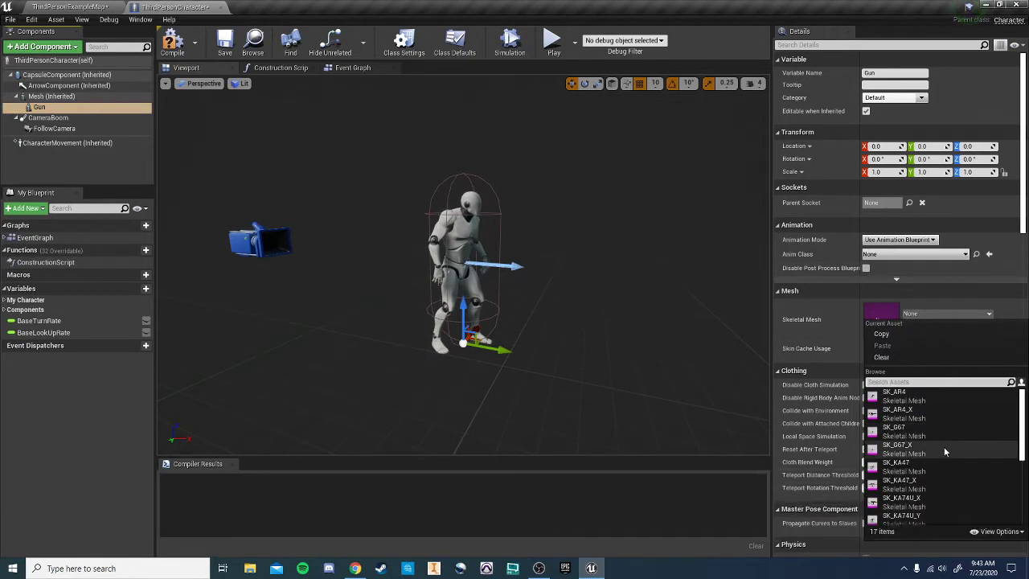
pyautogui.moveTo(930, 435)
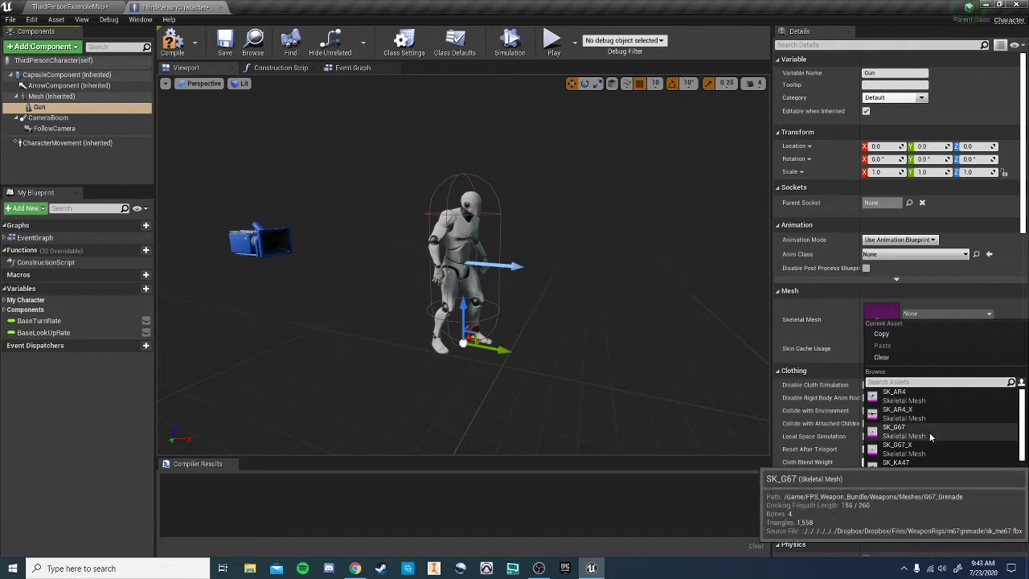
pyautogui.moveTo(932, 456)
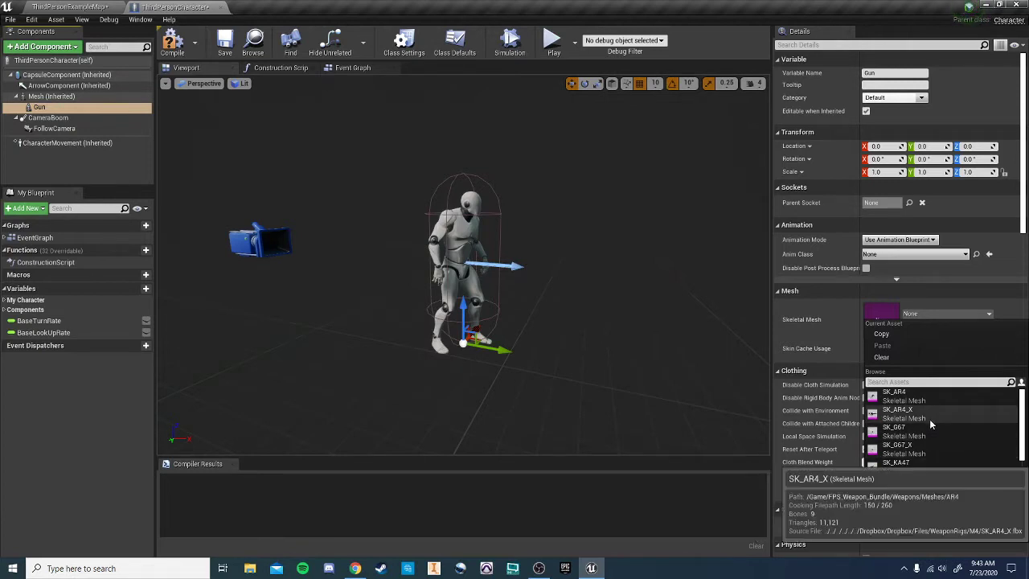
pyautogui.click(930, 423)
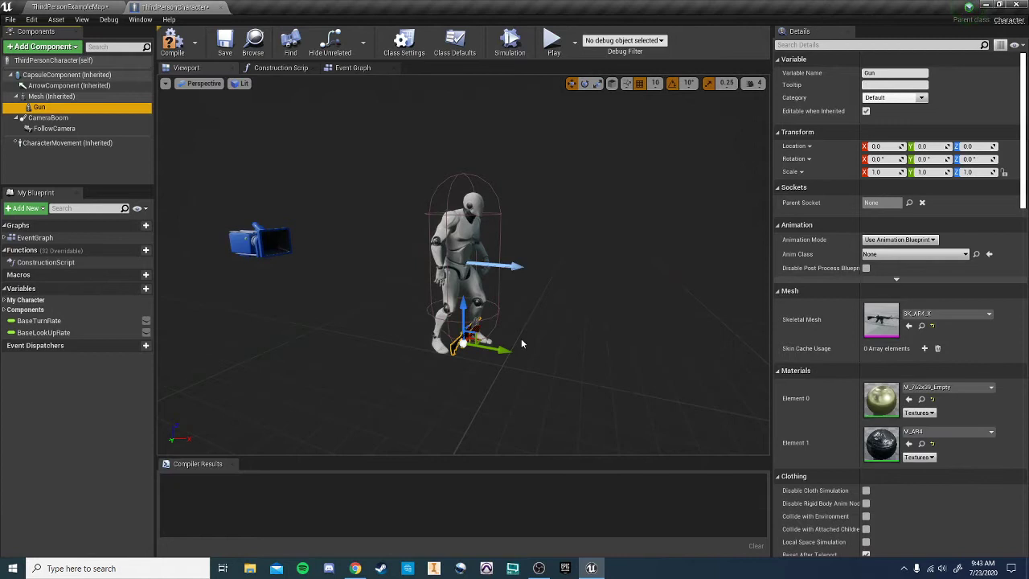
# Attach the Gun component to the hand_r bone as its parent socket and compile the blueprint
pyautogui.press('f')
pyautogui.moveTo(463, 265); pyautogui.dragTo(555, 310, button='right')
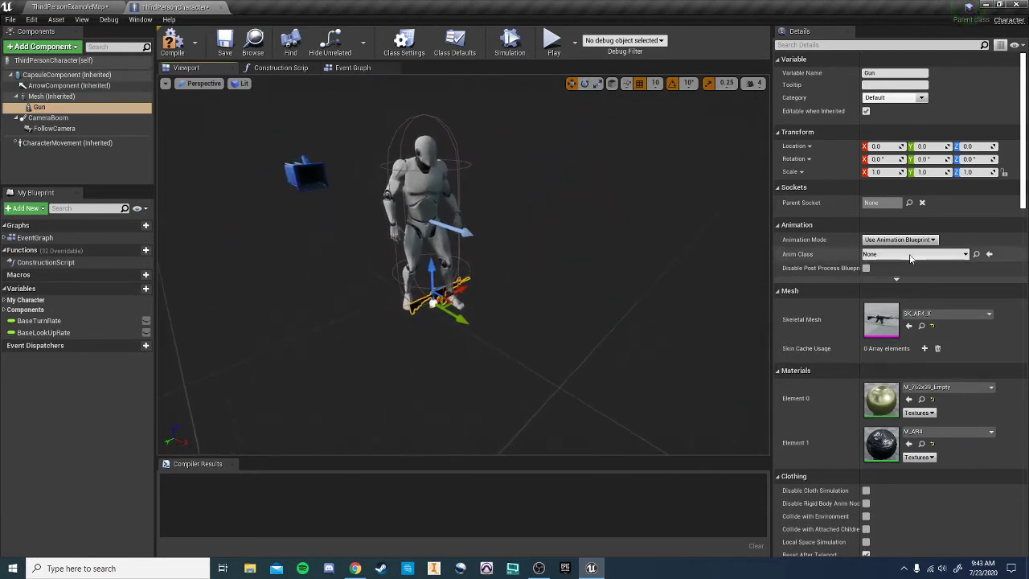
pyautogui.click(909, 202)
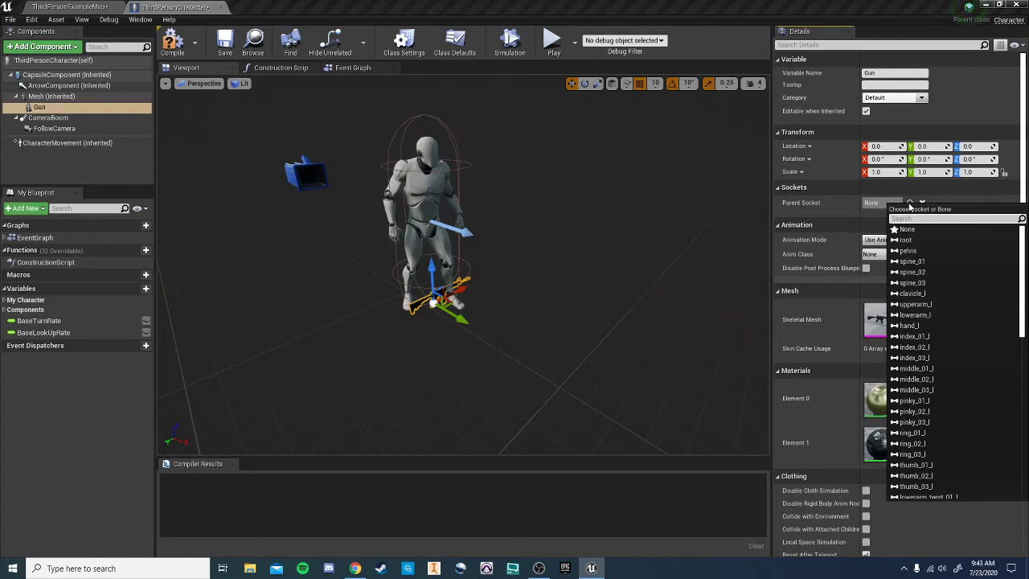
pyautogui.write('han')
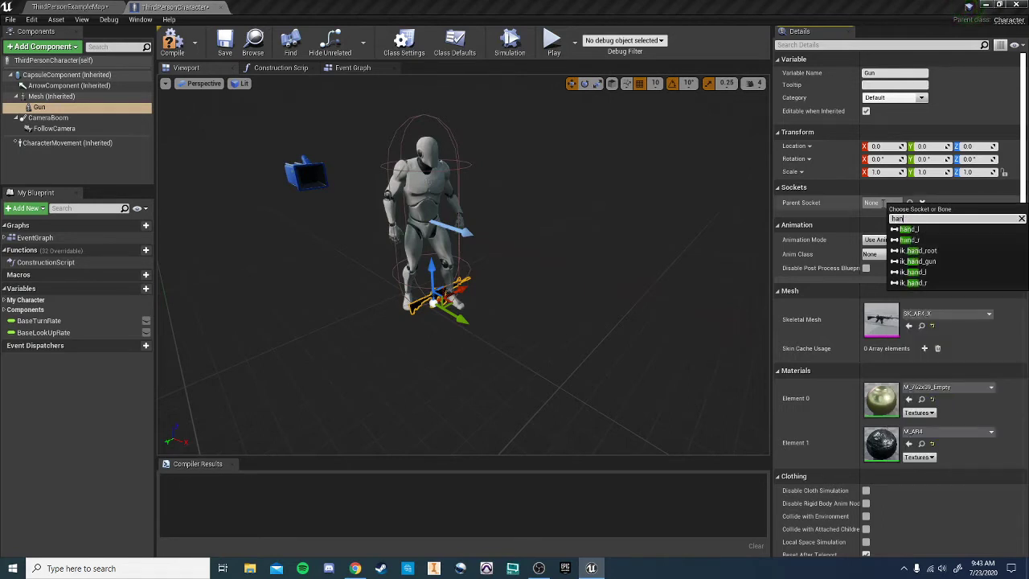
pyautogui.click(913, 241)
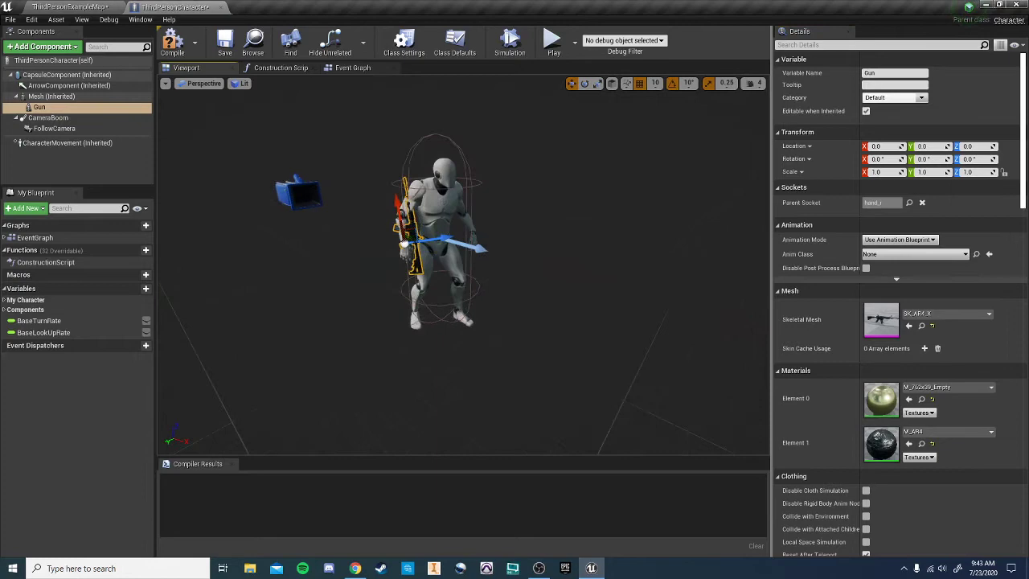
pyautogui.moveTo(464, 266); pyautogui.dragTo(335, 252, button='right')
pyautogui.click(172, 40)
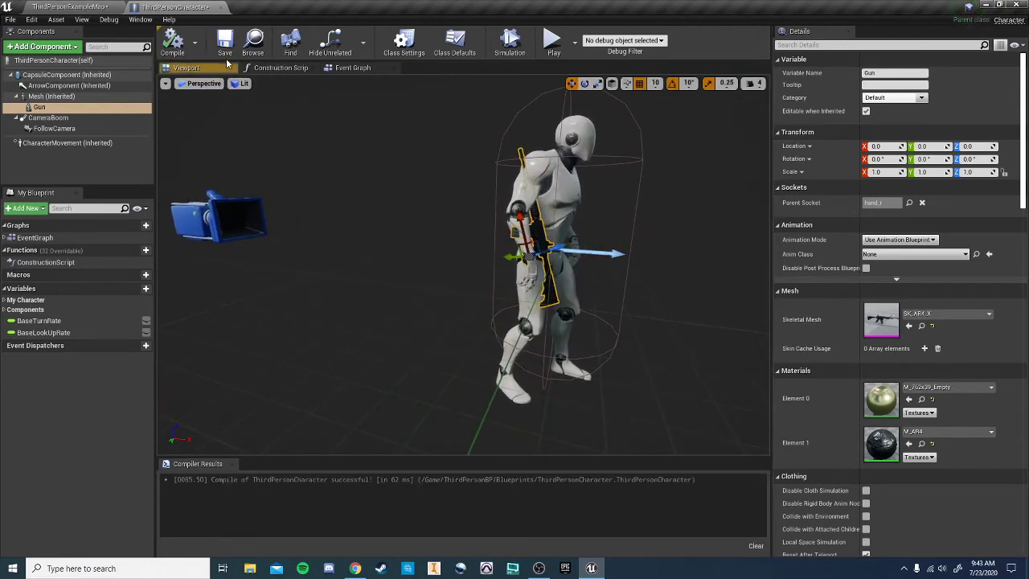
pyautogui.moveTo(418, 266)
pyautogui.mouseDown(button='right')
pyautogui.moveTo(450, 261)
pyautogui.moveTo(426, 265)
pyautogui.moveTo(438, 269)
pyautogui.mouseUp(button='right')
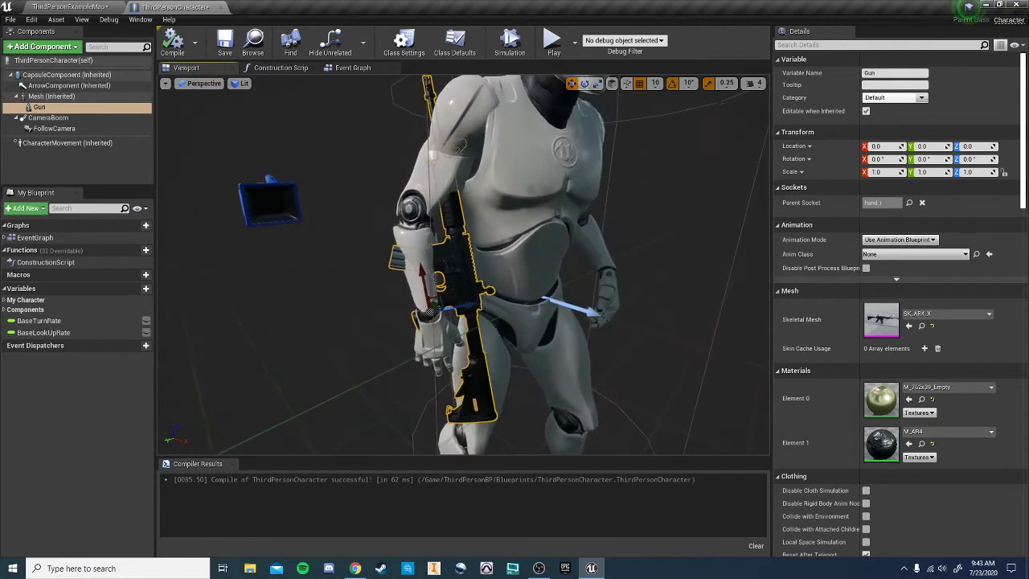
# Look at the viewport's Realtime option and inspect how the gun sits against the character's right hand
pyautogui.click(164, 83)
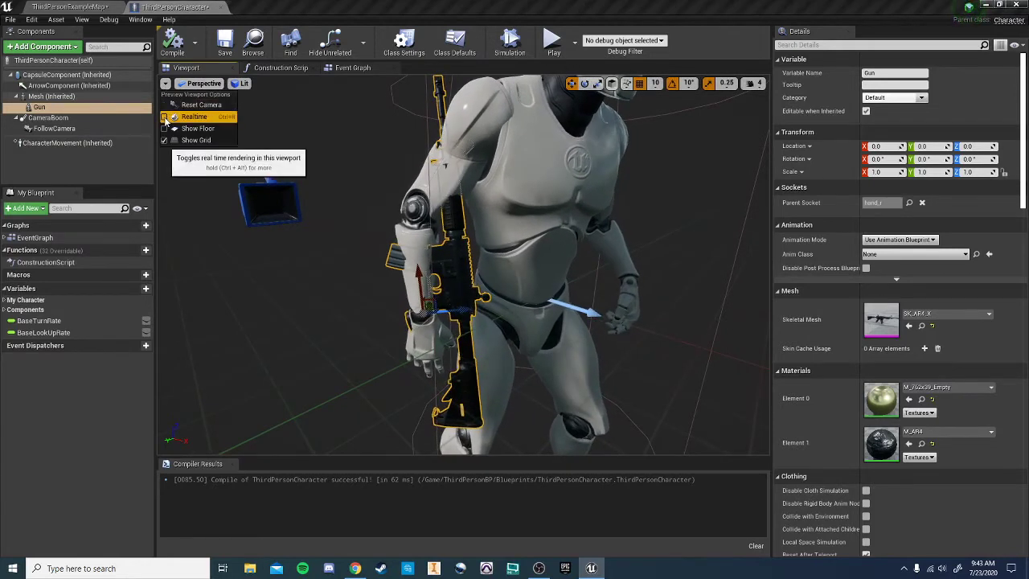
pyautogui.moveTo(337, 314); pyautogui.dragTo(338, 315, button='right')
pyautogui.press('s')
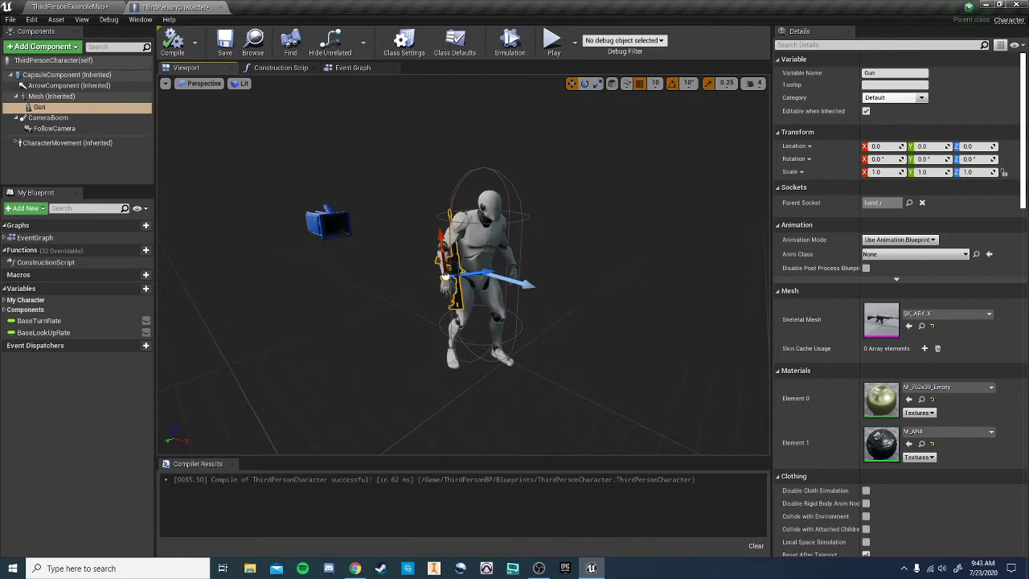
pyautogui.scroll(4, 445, 276)
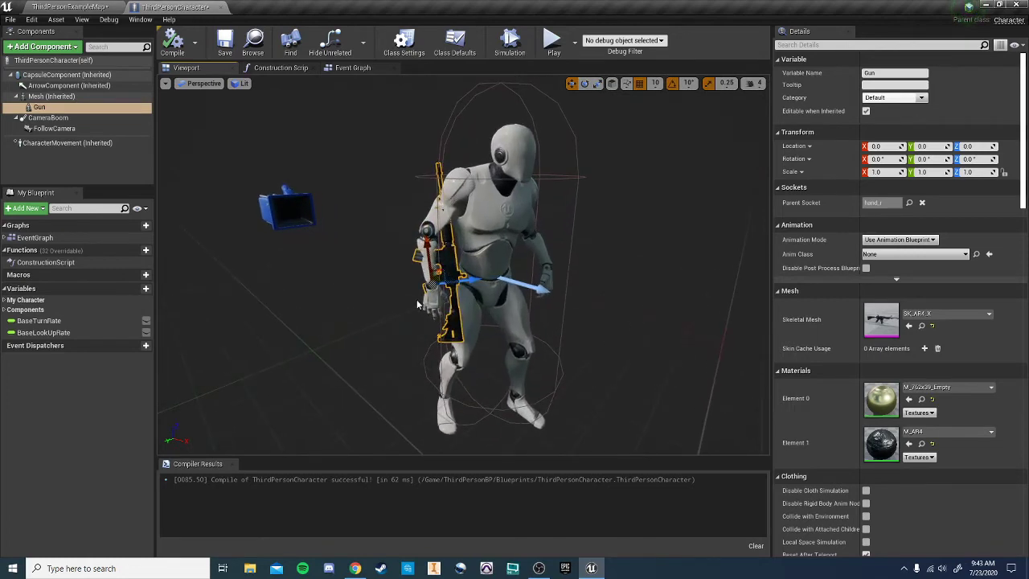
pyautogui.moveTo(417, 304); pyautogui.dragTo(410, 291, button='right')
pyautogui.scroll(5, 417, 304)
pyautogui.scroll(-5, 417, 304)
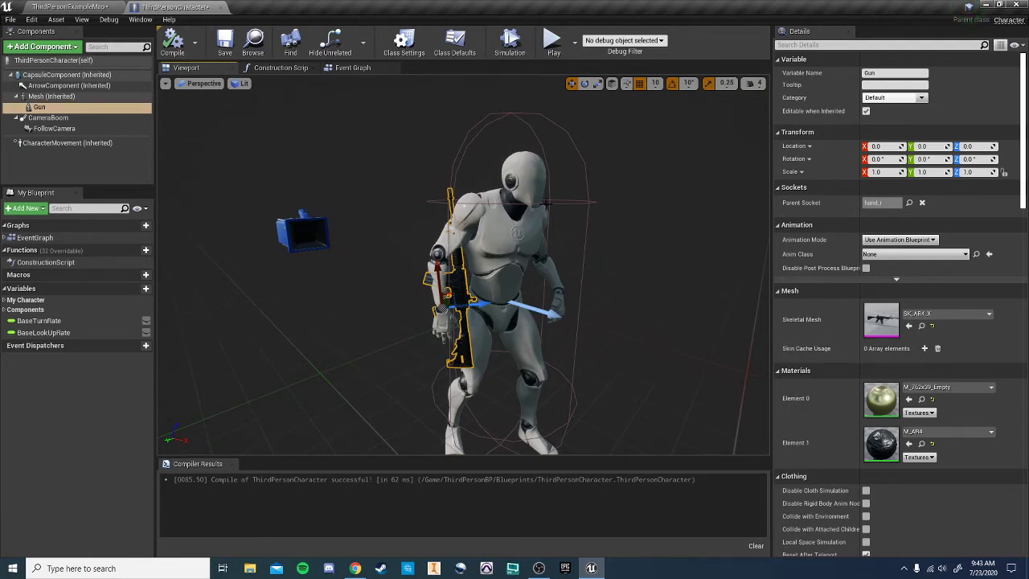
# Set the viewport camera speed to 2 and the position grid snap size to 1
pyautogui.click(584, 84)
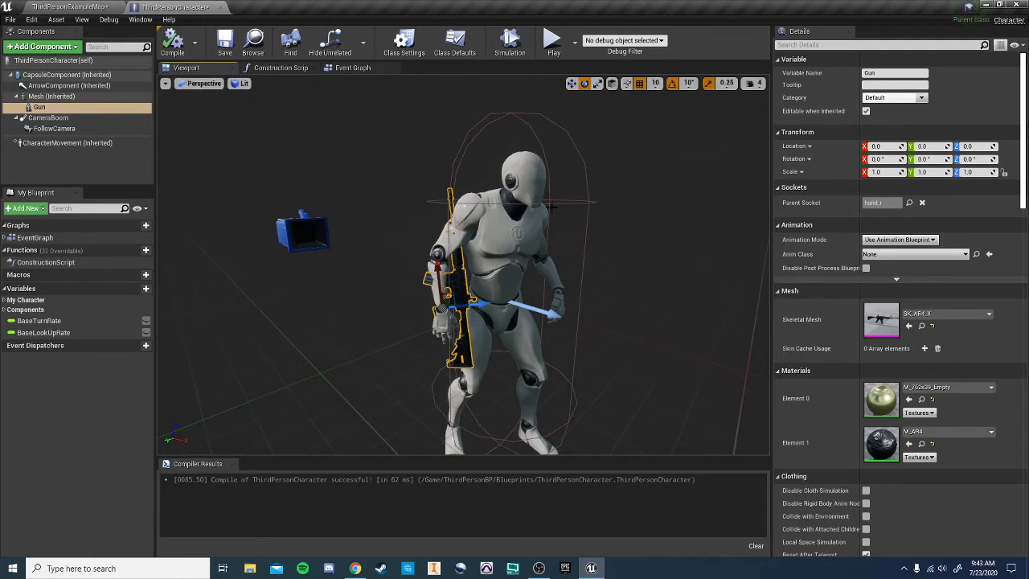
pyautogui.moveTo(553, 207); pyautogui.dragTo(579, 214, button='right')
pyautogui.press('w')
pyautogui.press('s')
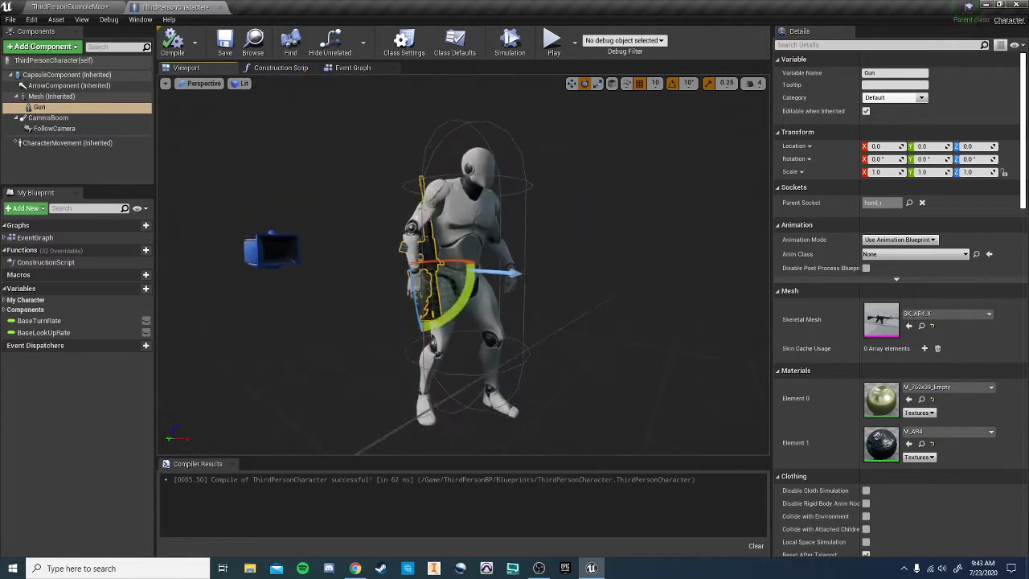
pyautogui.moveTo(603, 257); pyautogui.dragTo(611, 261)
pyautogui.click(753, 83)
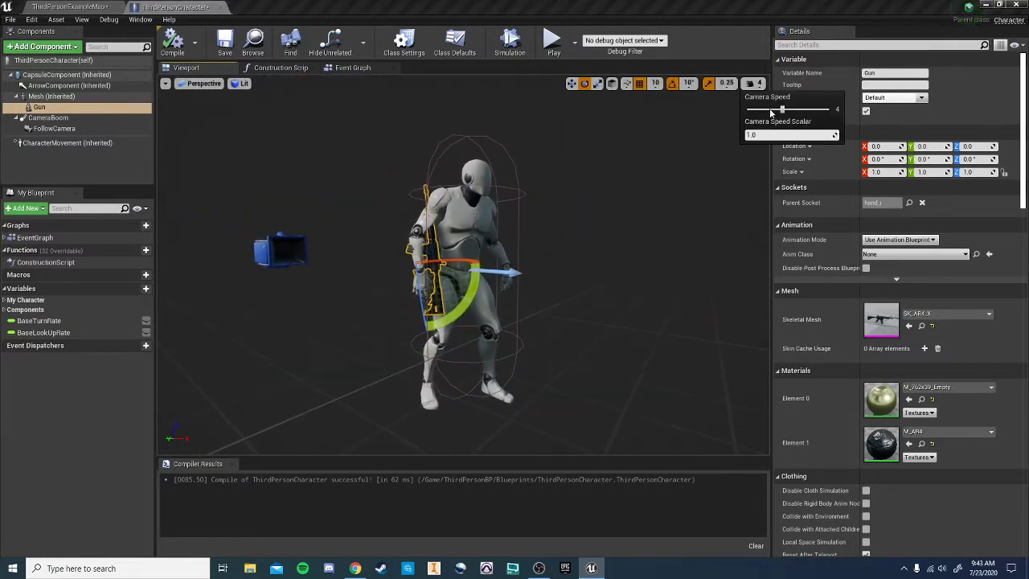
pyautogui.click(760, 111)
pyautogui.press('w')
pyautogui.moveTo(603, 241); pyautogui.dragTo(567, 241, button='right')
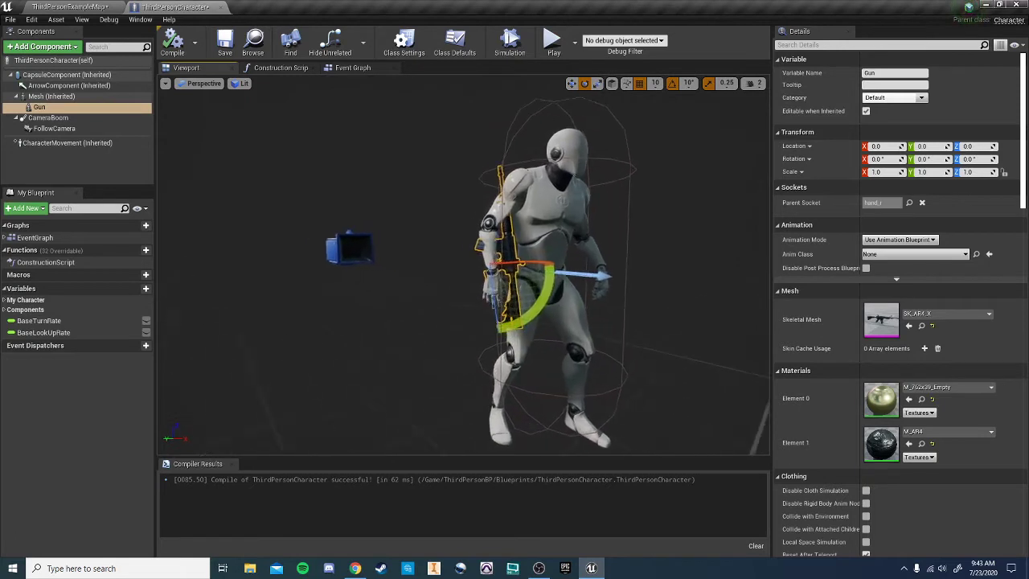
pyautogui.moveTo(687, 158); pyautogui.dragTo(694, 158, button='right')
pyautogui.press('w')
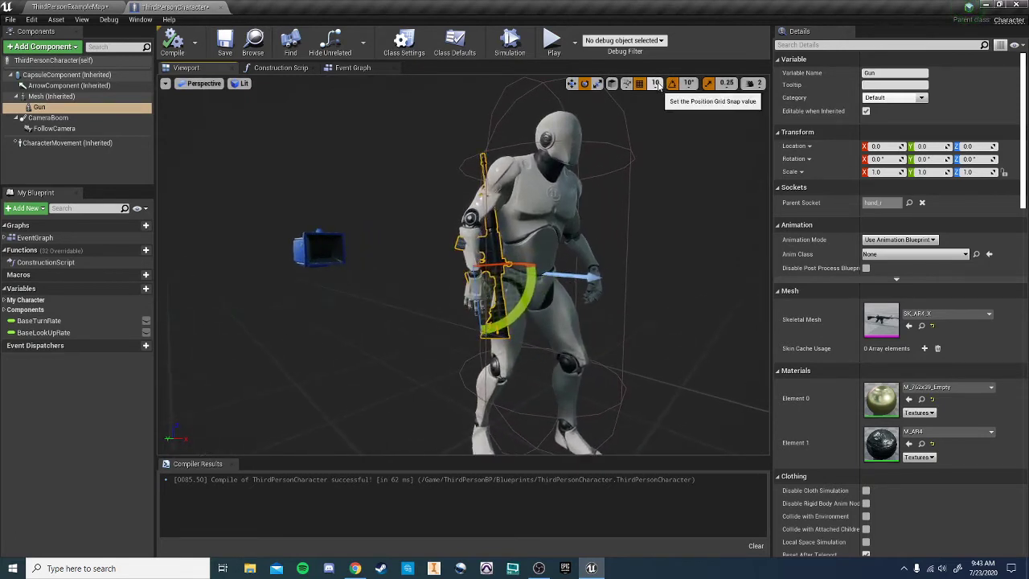
pyautogui.click(658, 86)
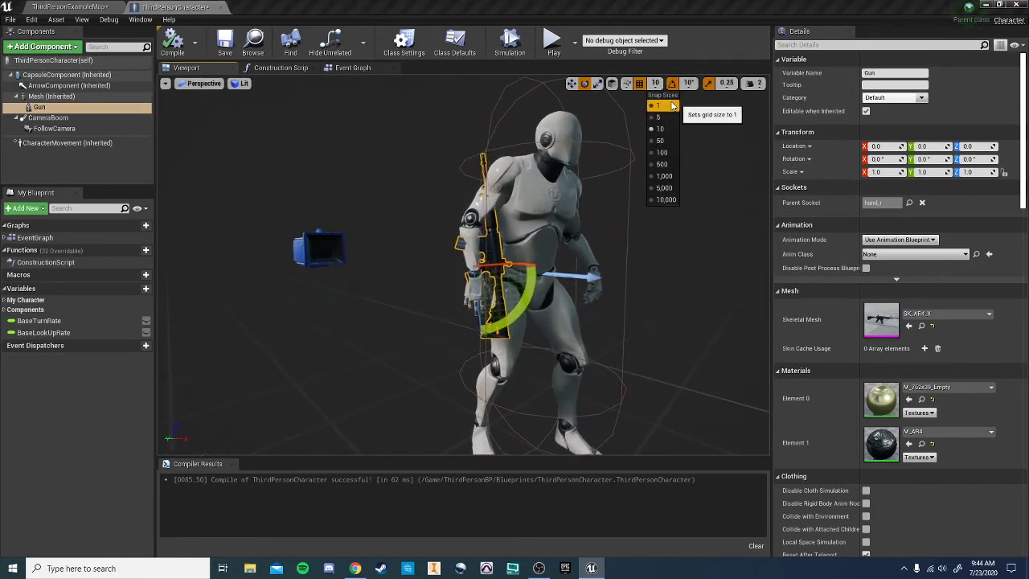
pyautogui.click(661, 105)
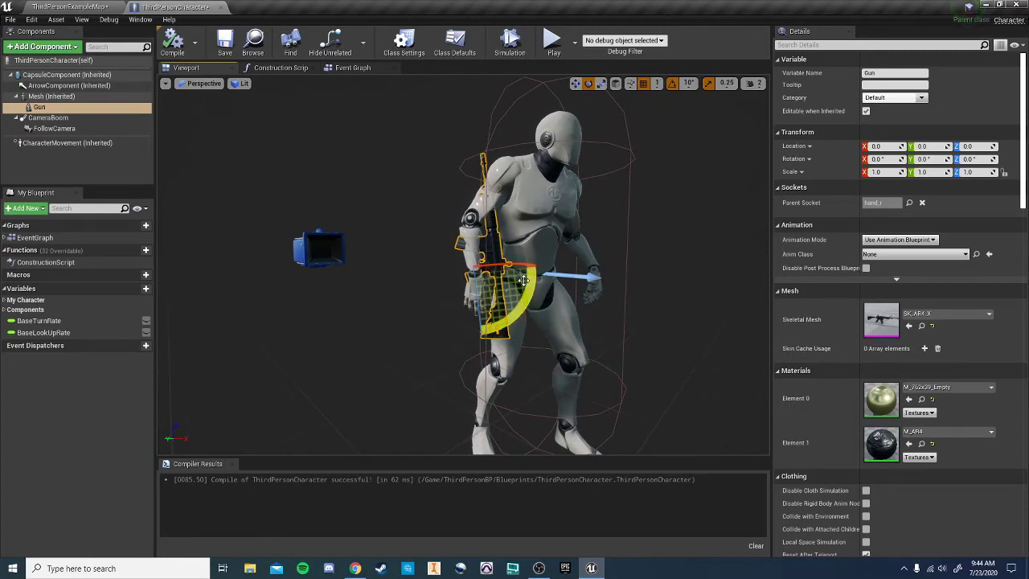
# Rotate the Gun component by 190° about its Y axis with the rotation gizmo
pyautogui.moveTo(595, 241); pyautogui.dragTo(601, 241, button='right')
pyautogui.press('s')
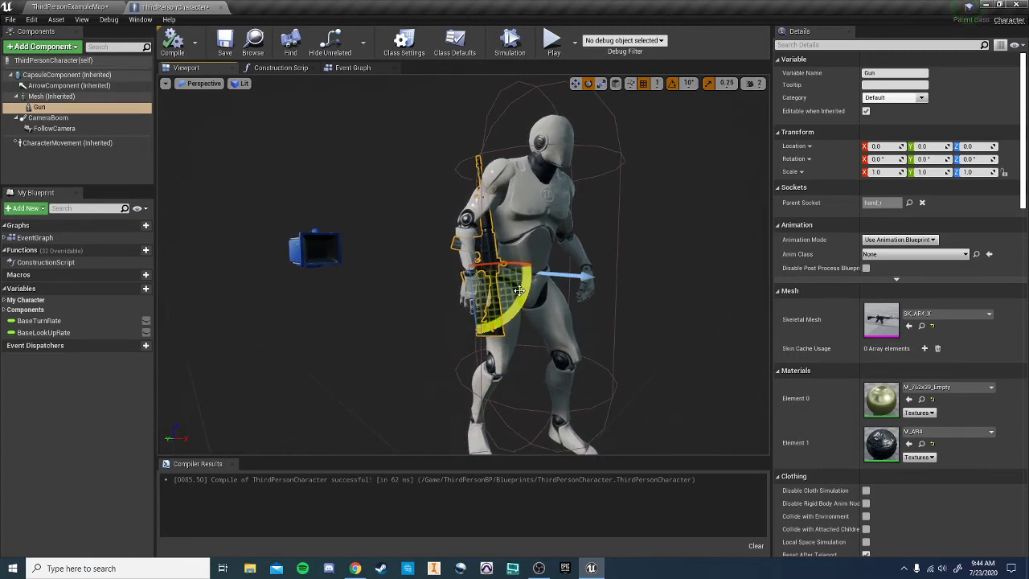
pyautogui.moveTo(519, 291); pyautogui.dragTo(419, 262)
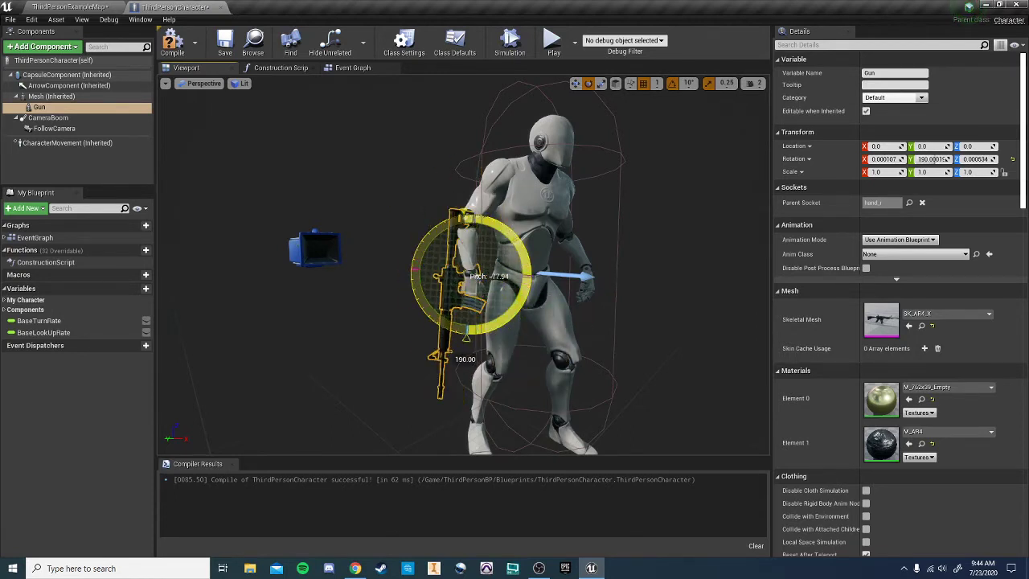
pyautogui.moveTo(521, 291); pyautogui.dragTo(497, 306)
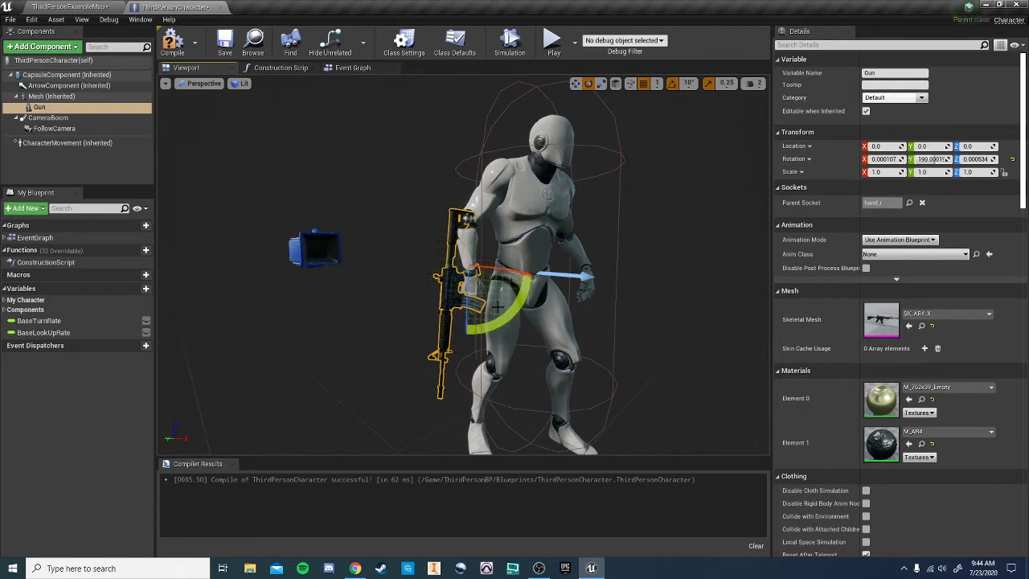
pyautogui.scroll(3, 498, 310)
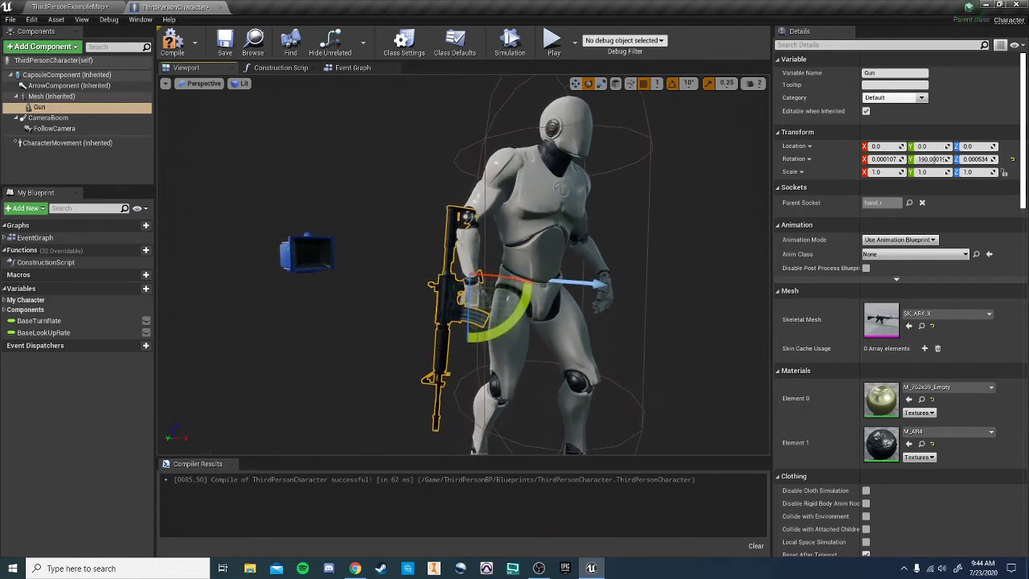
# Rotate the Gun further to about X 10°, Y 350°, Z 180° so its barrel follows the forearm downward
pyautogui.click(492, 320)
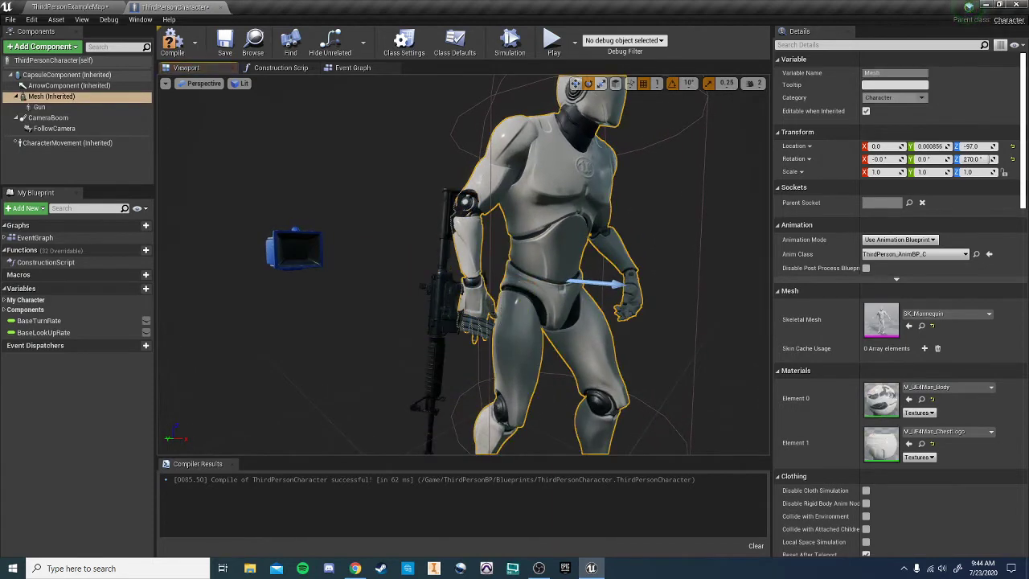
pyautogui.click(470, 290)
pyautogui.moveTo(469, 290); pyautogui.dragTo(378, 362, button='right')
pyautogui.moveTo(528, 248); pyautogui.dragTo(561, 225, button='right')
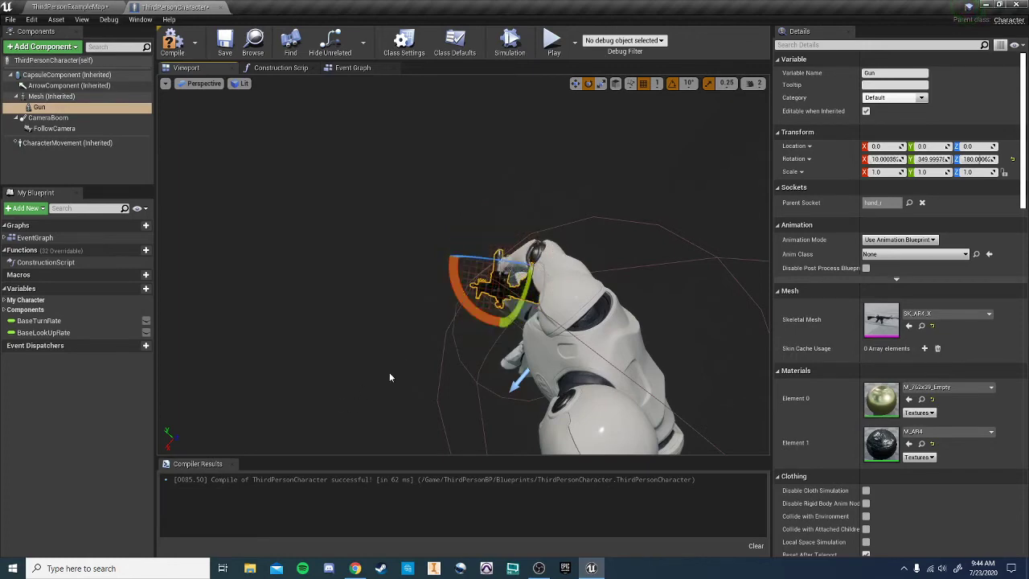
pyautogui.moveTo(389, 374); pyautogui.dragTo(634, 329, button='right')
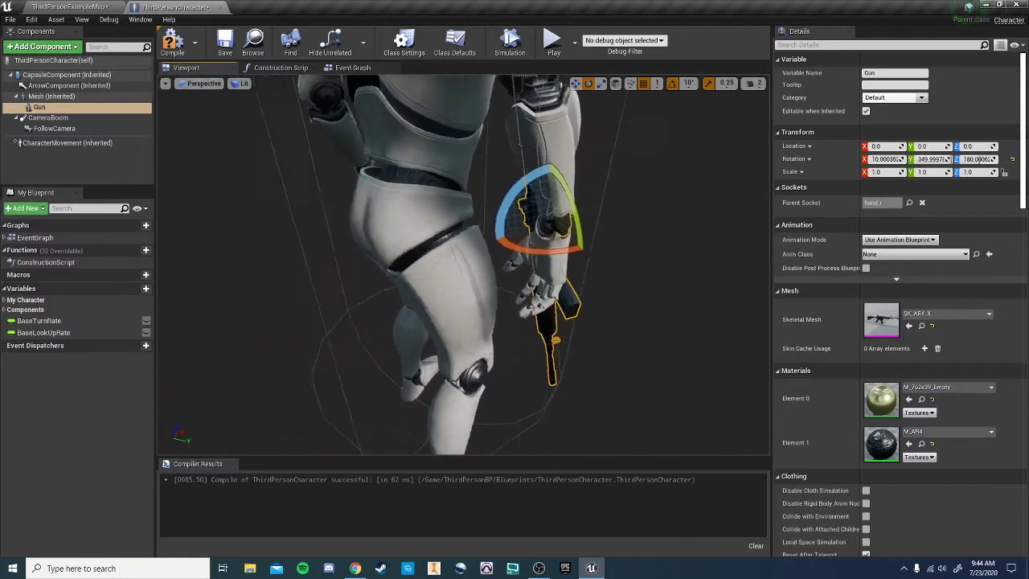
# Move the Gun toward the right palm, to a location of about X -12, Y 5.9, Z -1.1
pyautogui.moveTo(635, 347); pyautogui.dragTo(747, 334)
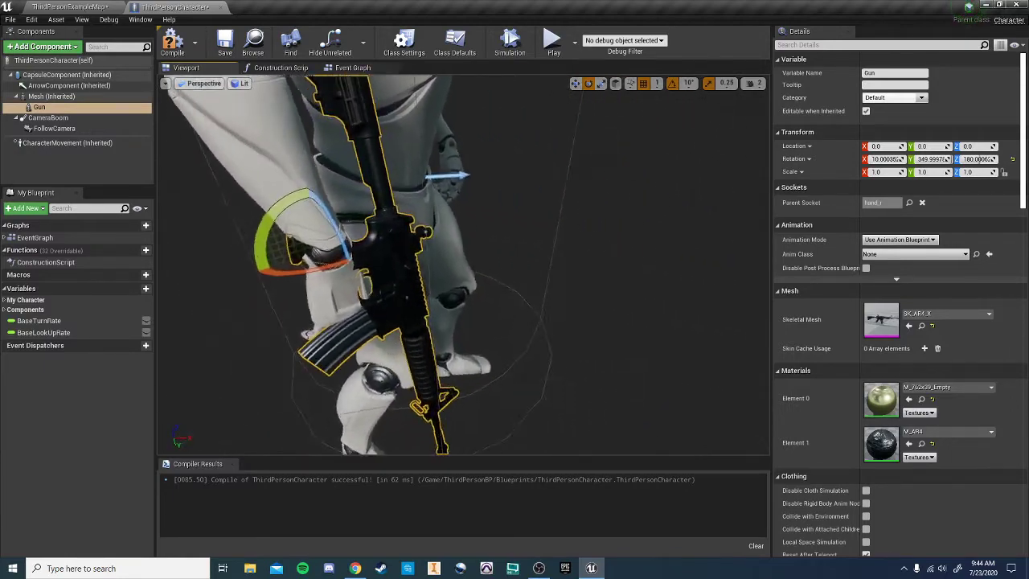
pyautogui.moveTo(514, 322); pyautogui.dragTo(449, 324, button='right')
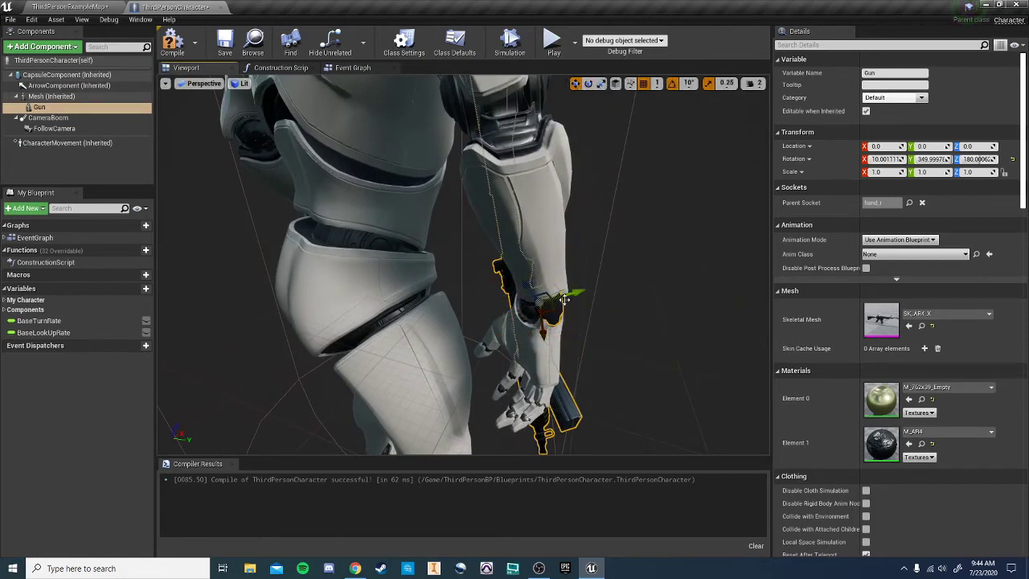
pyautogui.moveTo(575, 292); pyautogui.dragTo(532, 315)
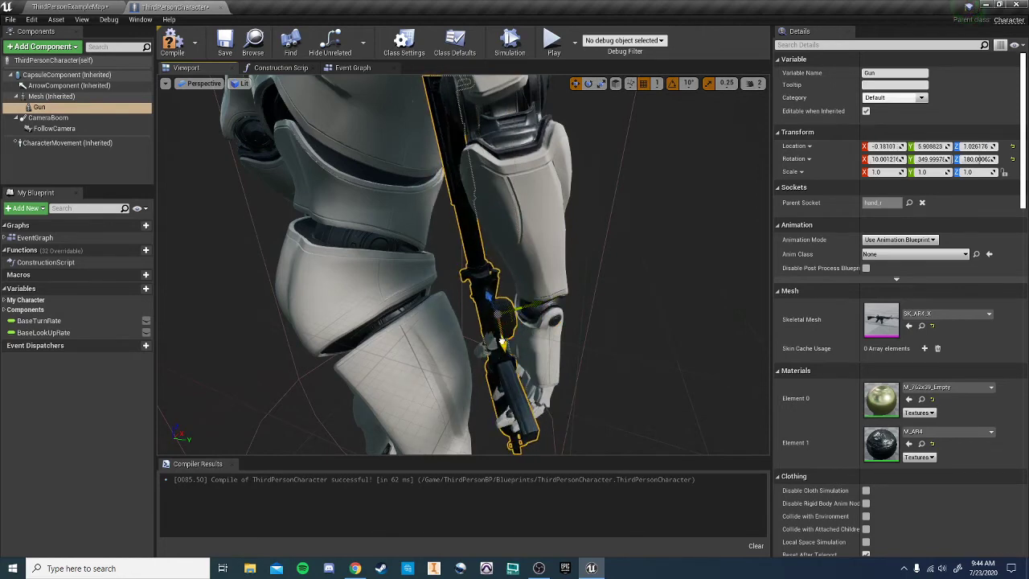
pyautogui.moveTo(524, 396); pyautogui.dragTo(560, 381, button='right')
pyautogui.press('w')
pyautogui.press('s')
pyautogui.press('s')
pyautogui.press('d')
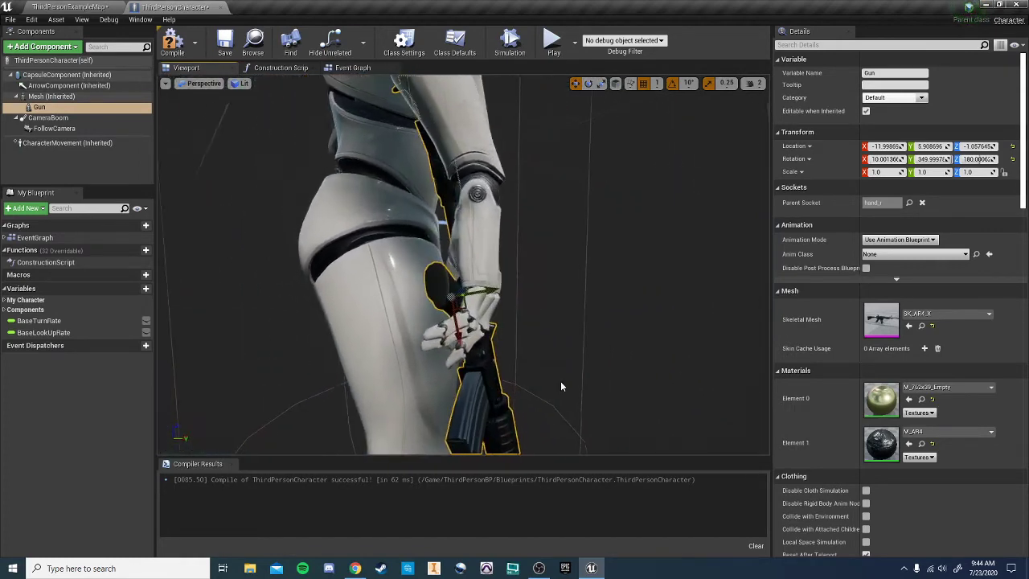
# Fine-tune the Gun's location to about X -9.0, Y 4.9, Z -0.7 so its grip lines up with the fingers
pyautogui.press('a')
pyautogui.moveTo(487, 290); pyautogui.dragTo(554, 293, button='right')
pyautogui.press('w')
pyautogui.press('w')
pyautogui.keyDown('alt'); pyautogui.moveTo(482, 387); pyautogui.dragTo(450, 389); pyautogui.keyUp('alt')
pyautogui.press('s')
pyautogui.moveTo(450, 321); pyautogui.dragTo(530, 322, button='right')
pyautogui.press('a')
pyautogui.press('w')
pyautogui.press('a')
pyautogui.moveTo(476, 380); pyautogui.dragTo(497, 382, button='right')
pyautogui.keyDown('alt'); pyautogui.moveTo(476, 380); pyautogui.dragTo(513, 373); pyautogui.keyUp('alt')
pyautogui.press('d')
pyautogui.moveTo(735, 231); pyautogui.dragTo(683, 233, button='right')
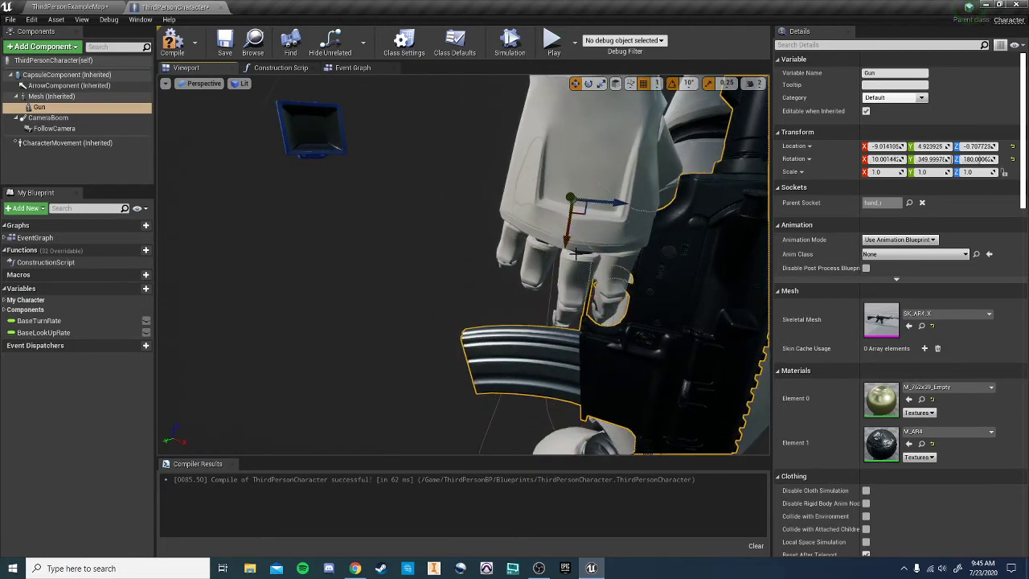
# Inspect the gun's fit in the right hand up close and from several sides of the character
pyautogui.keyDown('alt'); pyautogui.moveTo(577, 253); pyautogui.dragTo(595, 250); pyautogui.keyUp('alt')
pyautogui.press('w')
pyautogui.moveTo(595, 250); pyautogui.dragTo(609, 266, button='right')
pyautogui.keyDown('alt'); pyautogui.moveTo(630, 244); pyautogui.dragTo(666, 237); pyautogui.keyUp('alt')
pyautogui.press('w')
pyautogui.moveTo(609, 267); pyautogui.dragTo(368, 301, button='right')
pyautogui.press('d')
pyautogui.press('d')
pyautogui.press('w')
pyautogui.press('d')
pyautogui.press('s')
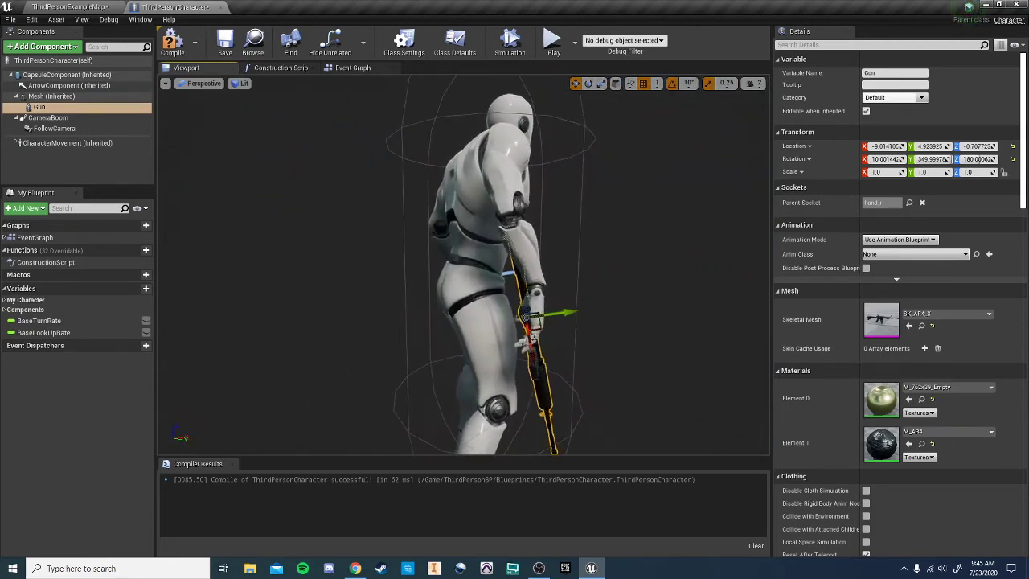
pyautogui.press('d')
pyautogui.moveTo(368, 300); pyautogui.dragTo(249, 309, button='right')
pyautogui.press('s')
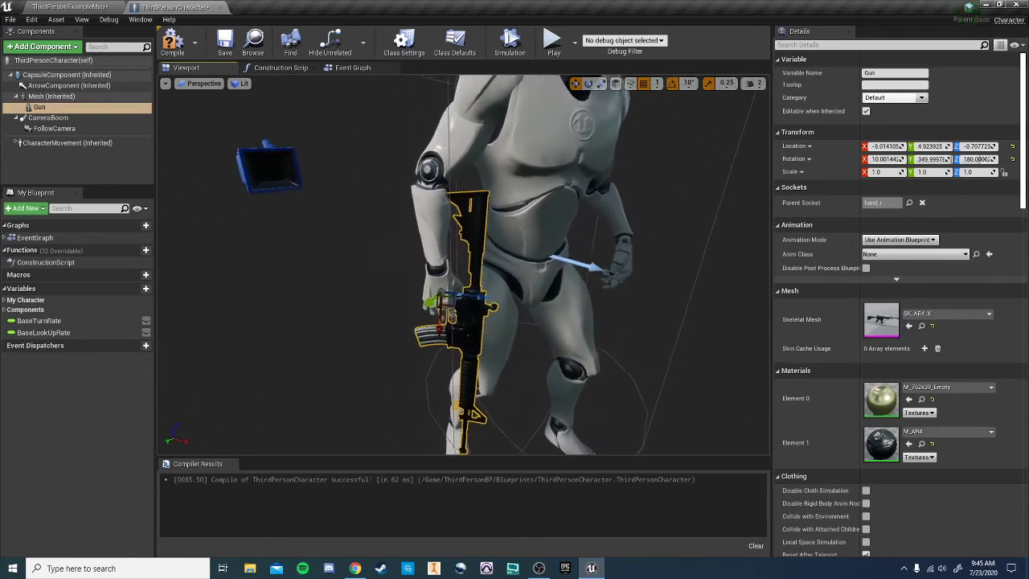
# Recompile the ThirdPersonCharacter blueprint with the repositioned gun
pyautogui.click(164, 84)
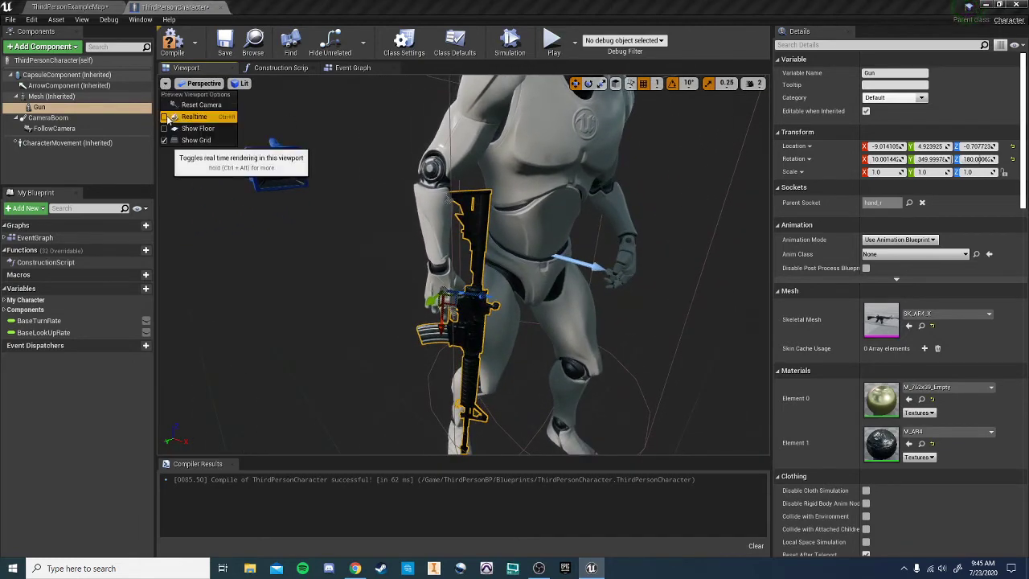
pyautogui.click(322, 263)
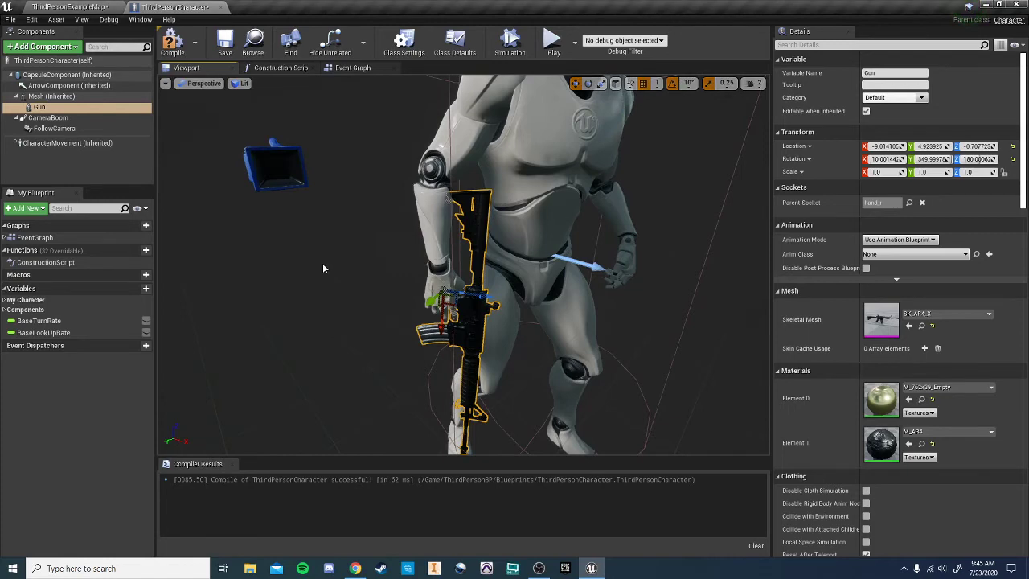
pyautogui.press('d')
pyautogui.moveTo(362, 306); pyautogui.dragTo(321, 317, button='right')
pyautogui.press('s')
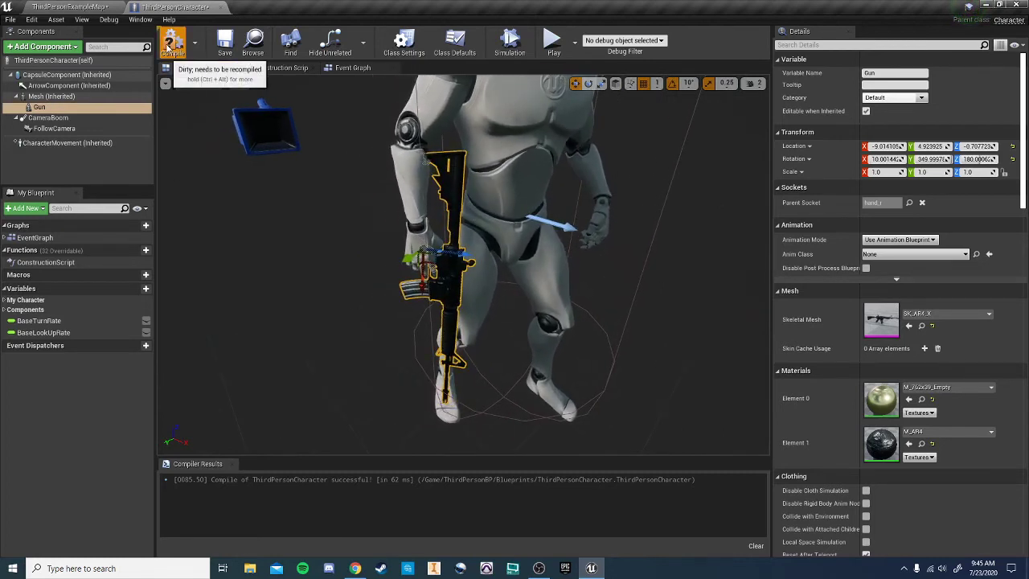
pyautogui.click(172, 41)
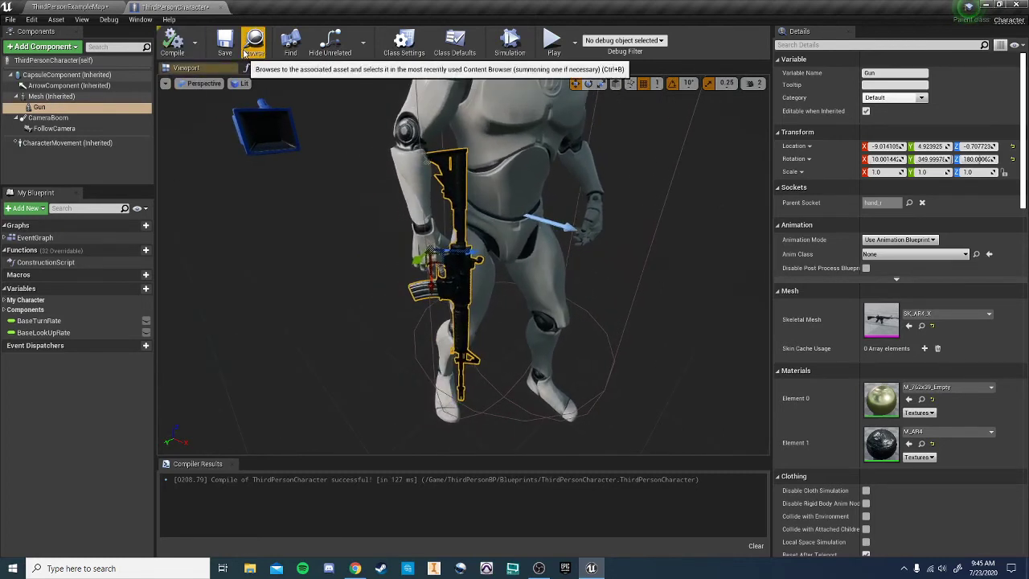
# Play-test ThirdPersonExampleMap, running the character around the arena and raised walkway to check the gun in its right hand, and end the session
pyautogui.click(78, 6)
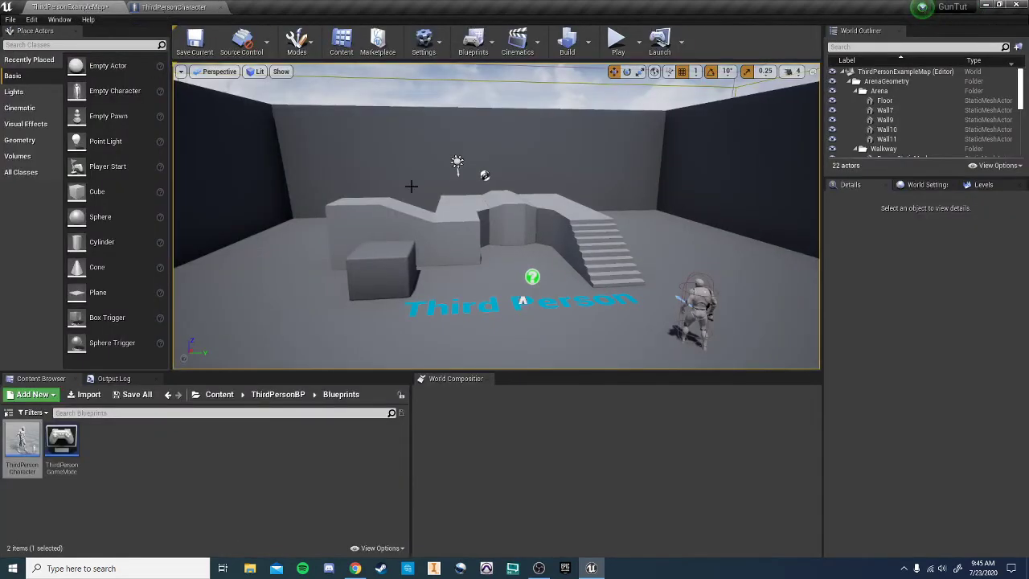
pyautogui.click(611, 39)
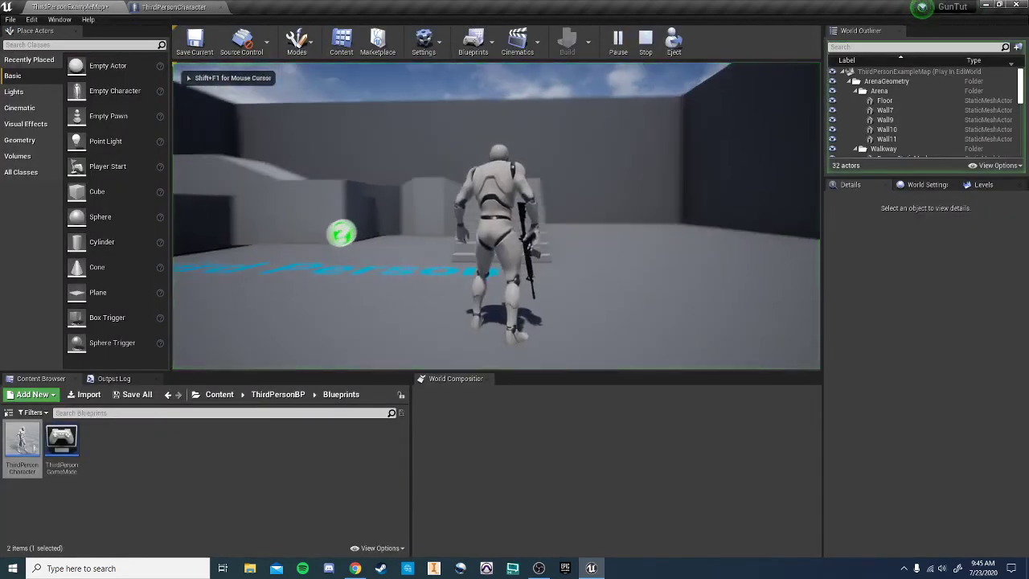
pyautogui.press('w')
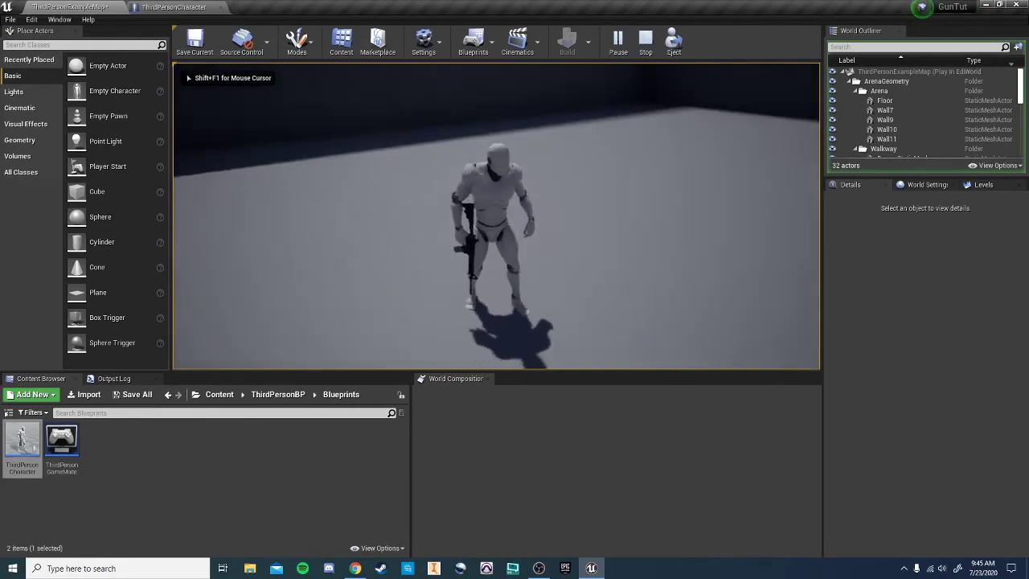
pyautogui.press('w')
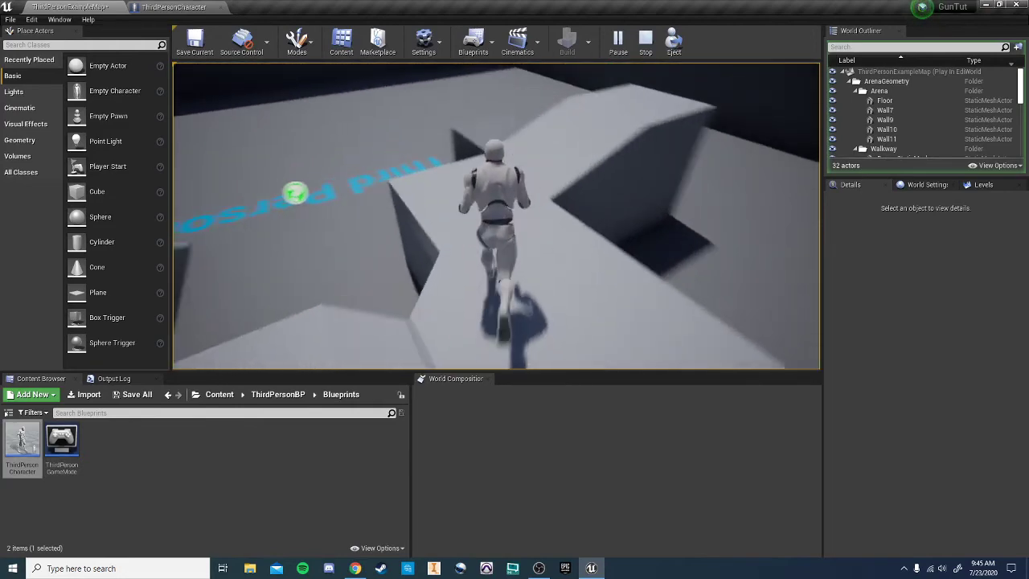
pyautogui.press('d')
pyautogui.press('s')
pyautogui.press('w')
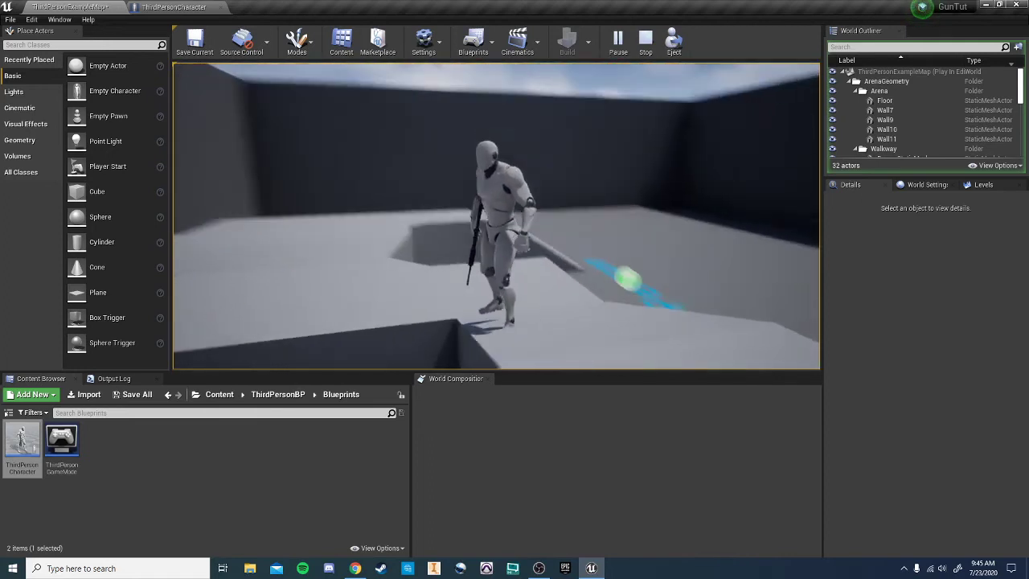
pyautogui.press('w')
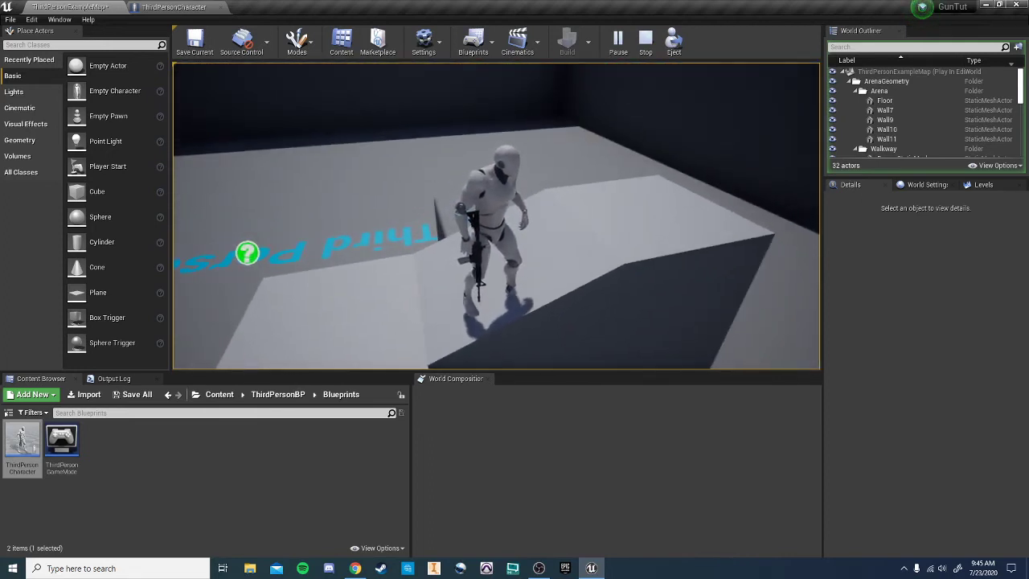
pyautogui.press('w')
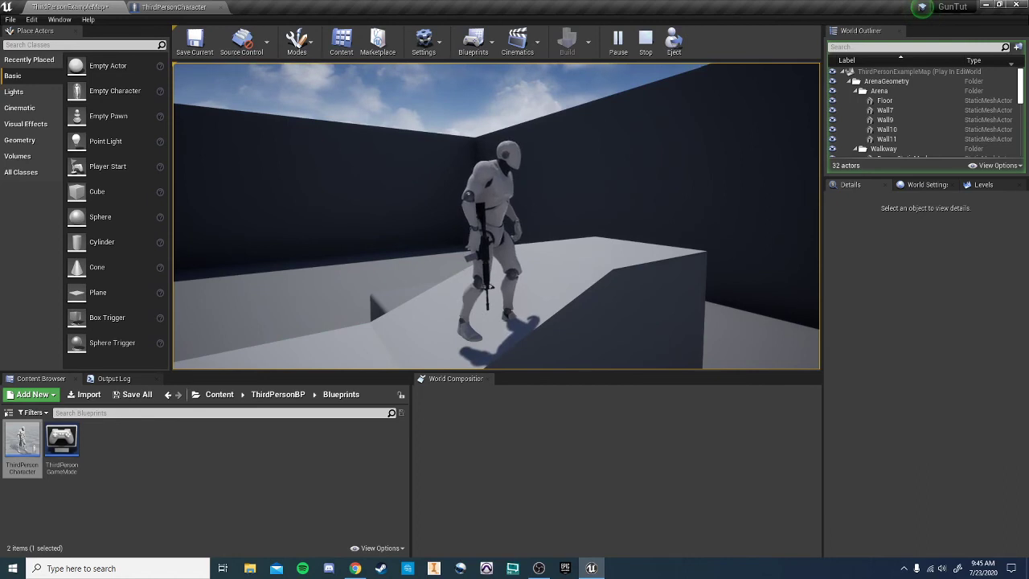
pyautogui.press('w')
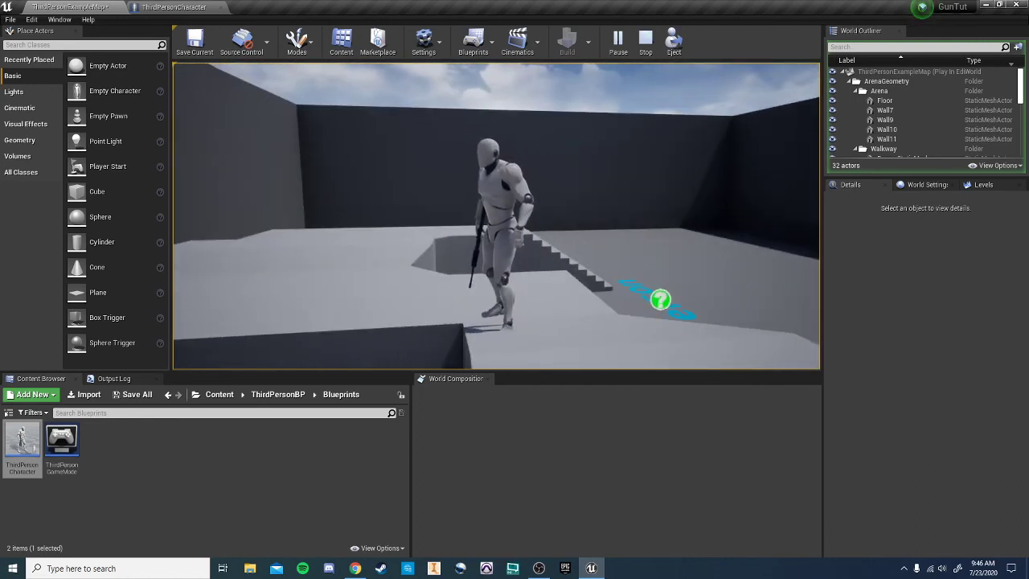
pyautogui.press('Escape')
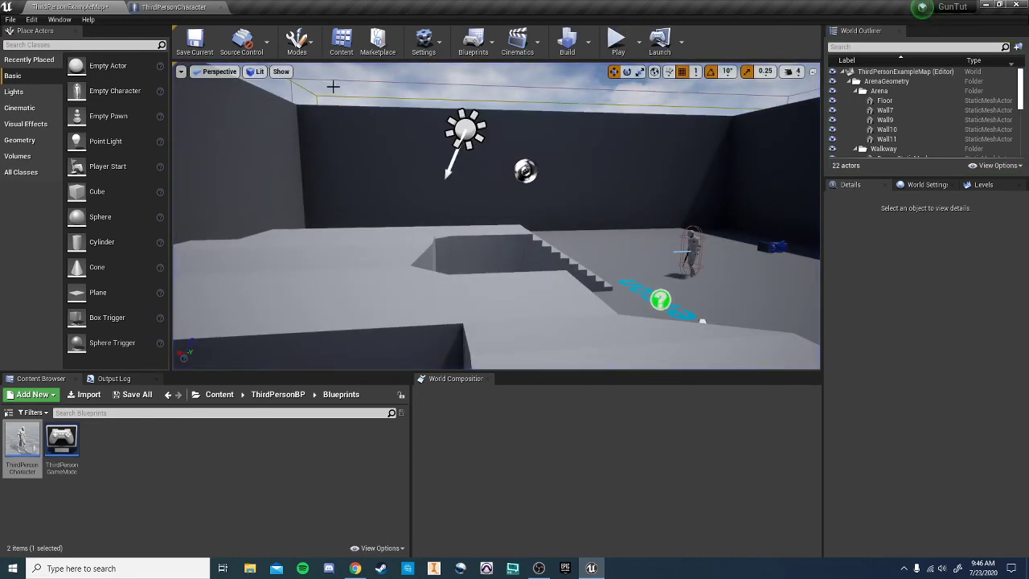